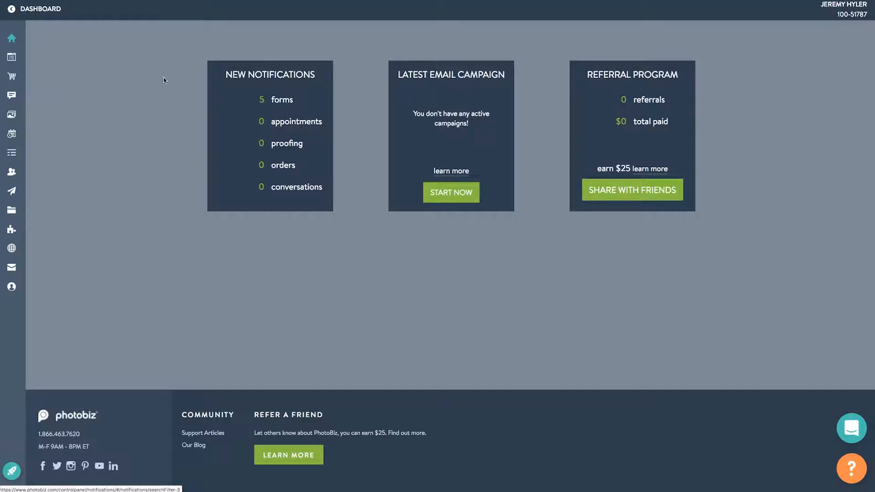
Open the Scheduler's Appointments page, which shows no appointments for today.
{"action": "mouse_move", "coordinate": [12, 54]}
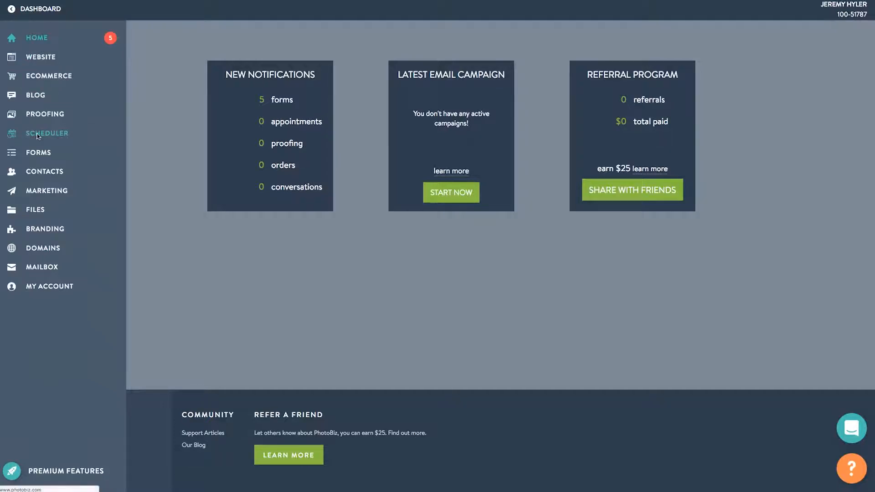
{"action": "left_click", "coordinate": [63, 133]}
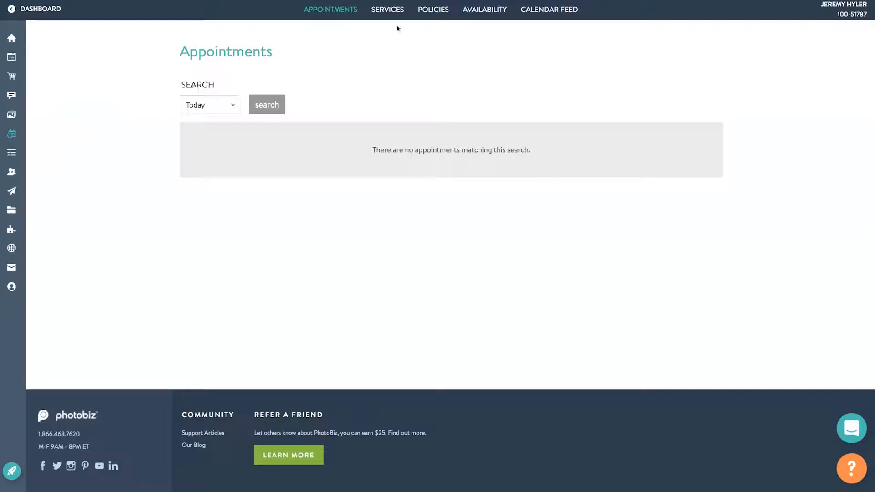
{"action": "mouse_move", "coordinate": [469, 7]}
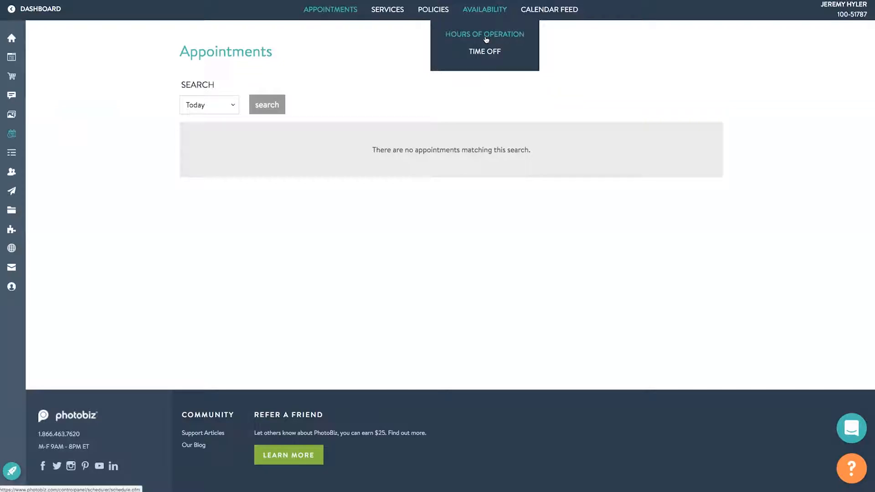
Review each day's morning, afternoon and evening Hours of Operation, then view the Time Off list.
{"action": "left_click", "coordinate": [485, 37]}
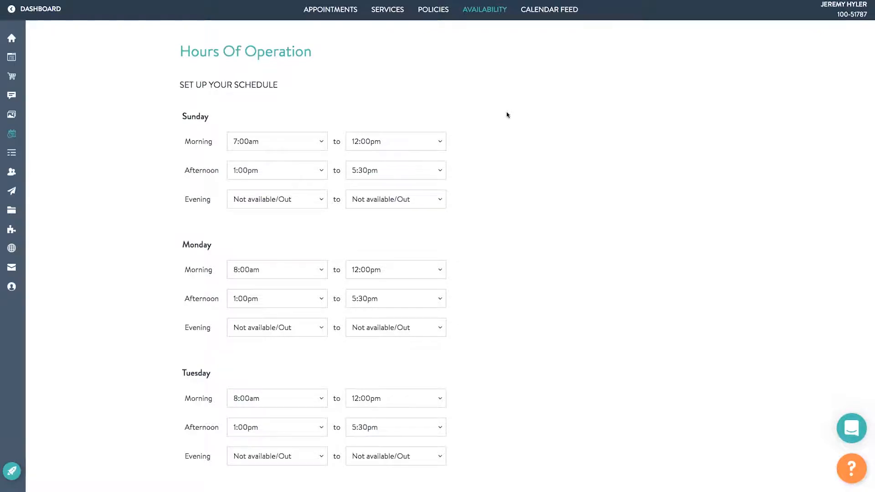
{"action": "scroll", "coordinate": [507, 115], "scroll_direction": "down", "scroll_amount": 1}
{"action": "scroll", "coordinate": [507, 114], "scroll_direction": "down", "scroll_amount": 1}
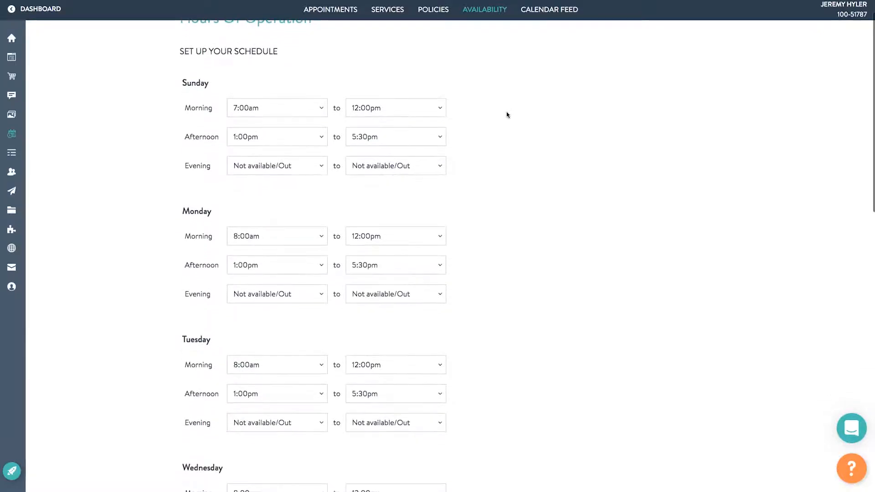
{"action": "scroll", "coordinate": [507, 115], "scroll_direction": "down", "scroll_amount": 3}
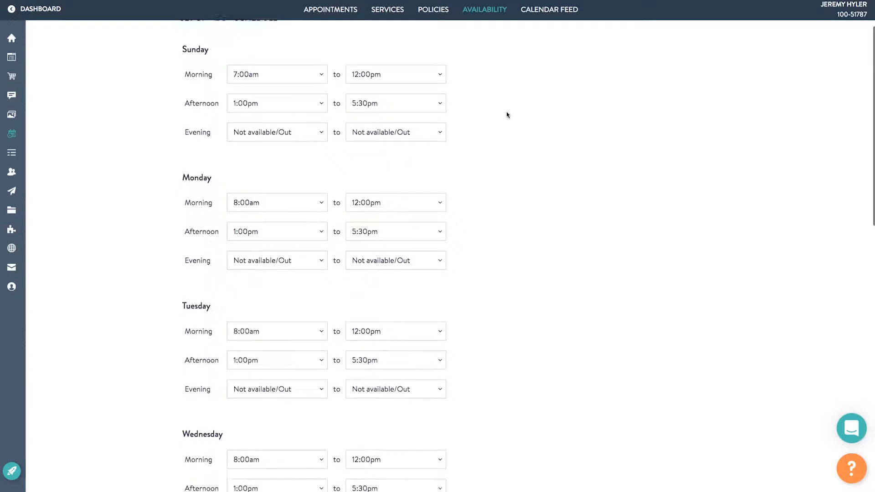
{"action": "scroll", "coordinate": [507, 115], "scroll_direction": "down", "scroll_amount": 7}
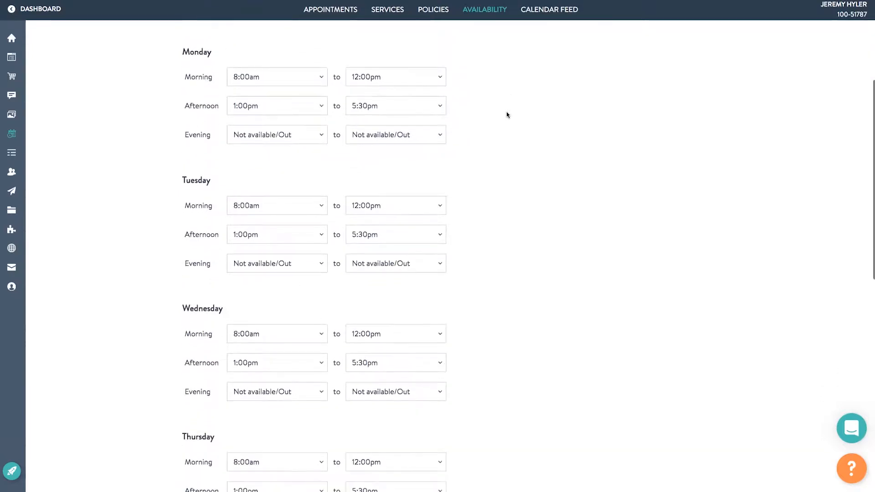
{"action": "scroll", "coordinate": [507, 114], "scroll_direction": "down", "scroll_amount": 12}
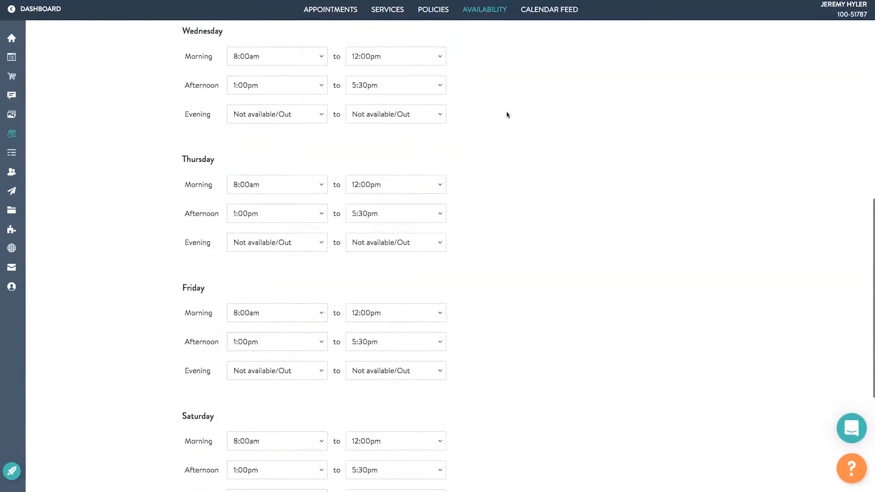
{"action": "scroll", "coordinate": [507, 115], "scroll_direction": "down", "scroll_amount": 5}
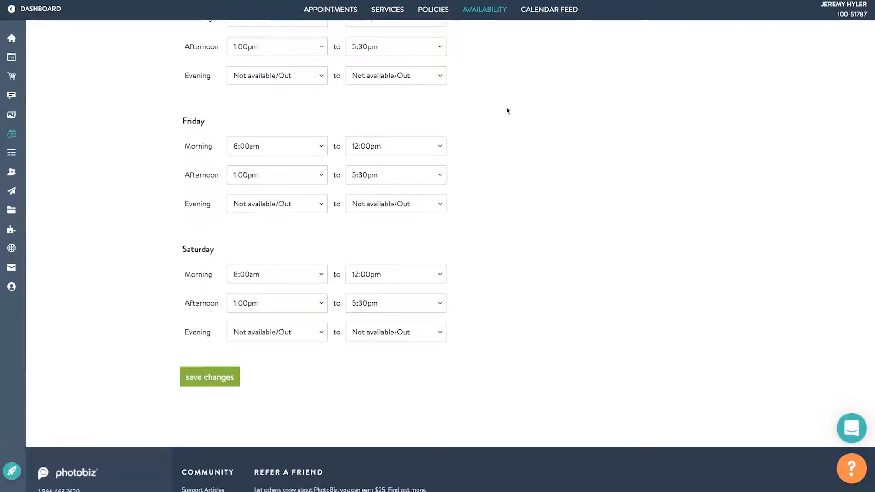
{"action": "scroll", "coordinate": [507, 110], "scroll_direction": "up", "scroll_amount": 10}
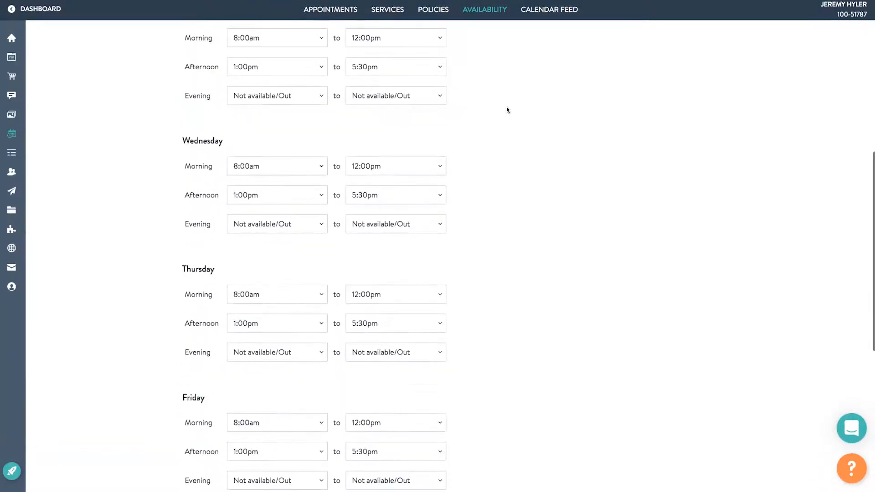
{"action": "scroll", "coordinate": [506, 108], "scroll_direction": "up", "scroll_amount": 5}
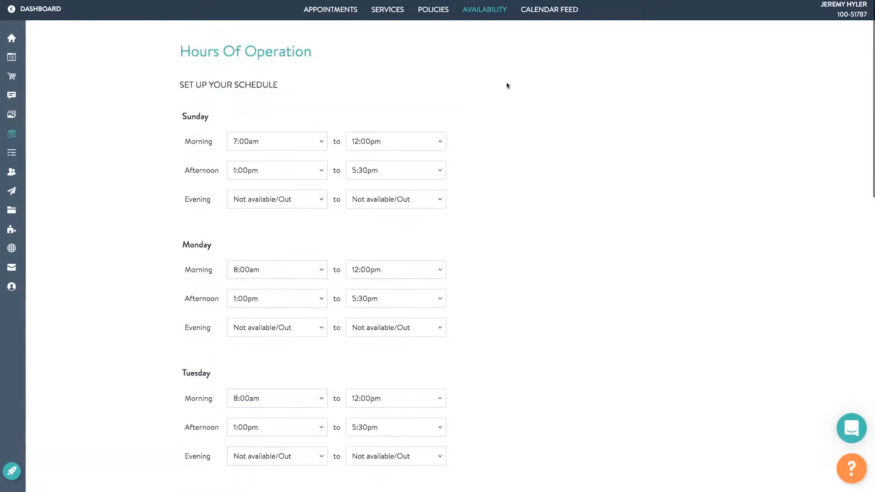
{"action": "mouse_move", "coordinate": [489, 11]}
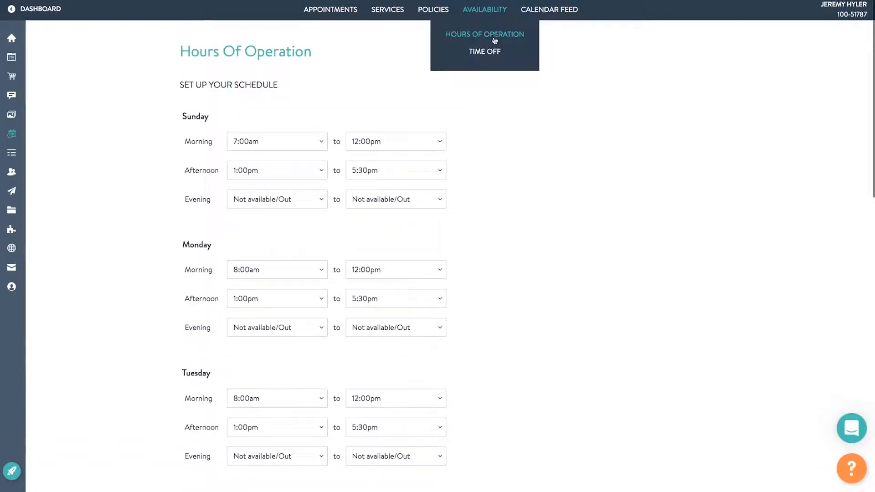
{"action": "left_click", "coordinate": [493, 52]}
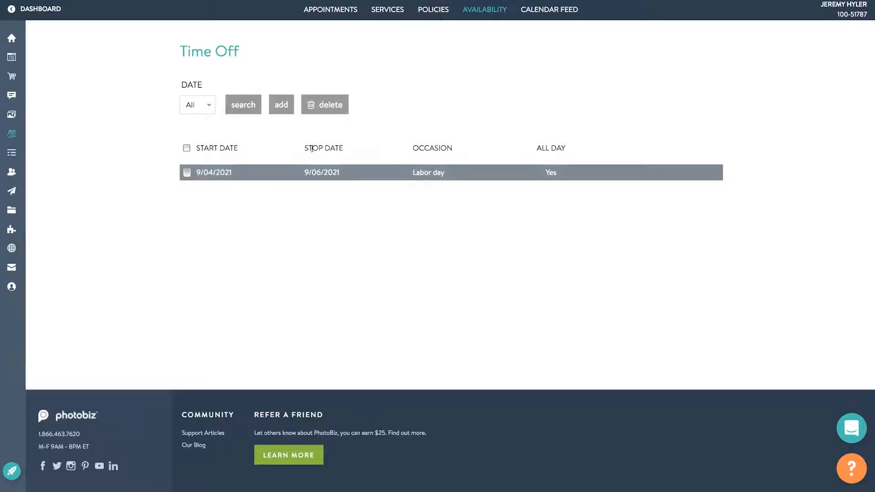
Preview a new time-off entry with All Day set to No, then discard it.
{"action": "left_click", "coordinate": [285, 109]}
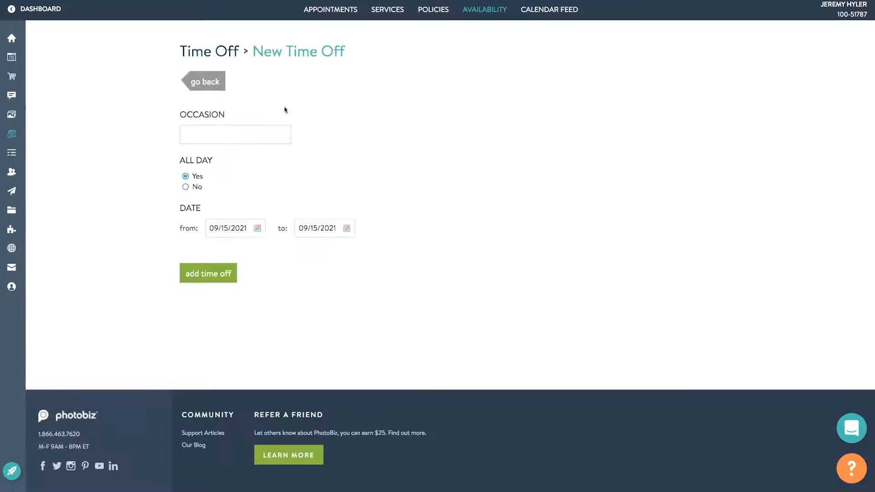
{"action": "left_click", "coordinate": [285, 136]}
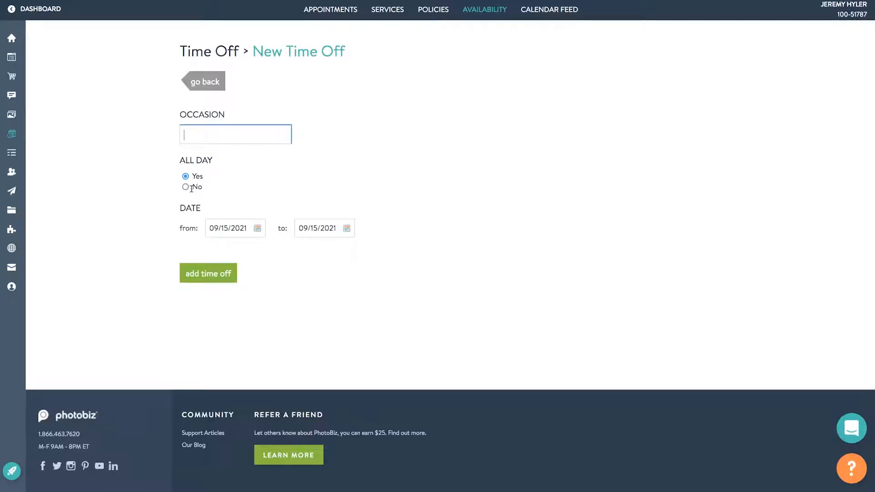
{"action": "left_click", "coordinate": [185, 187]}
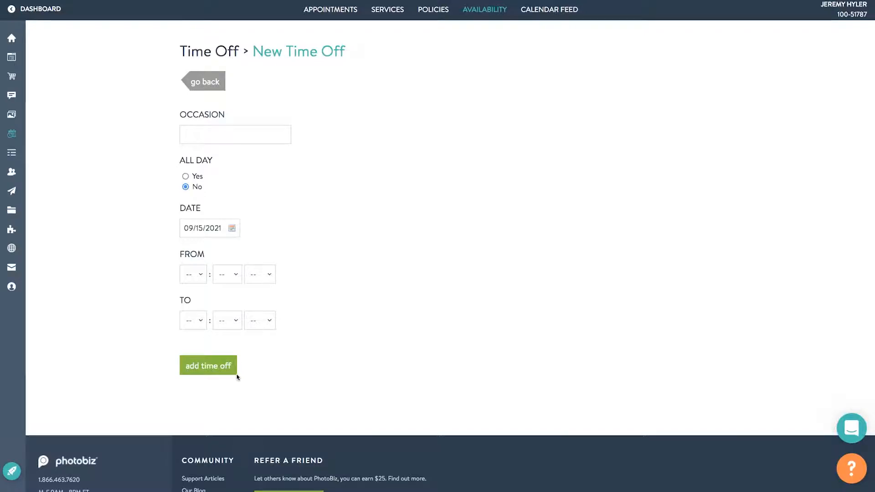
{"action": "left_click", "coordinate": [211, 86]}
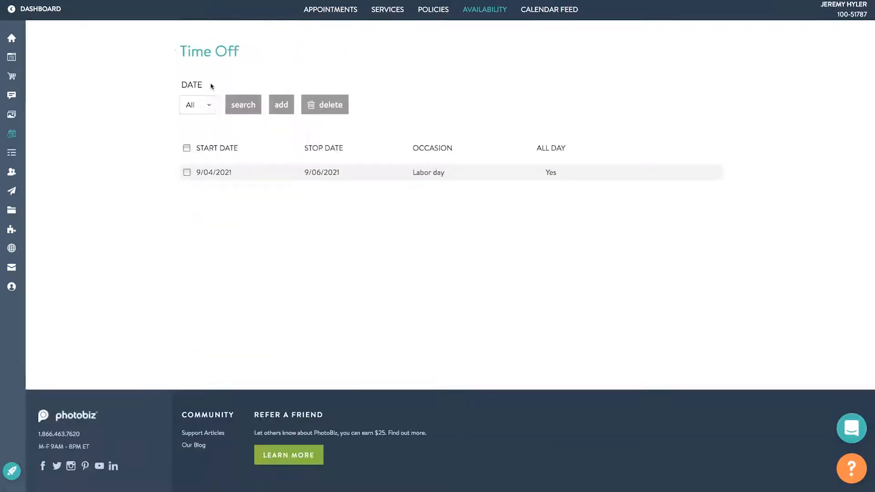
{"action": "mouse_move", "coordinate": [457, 18]}
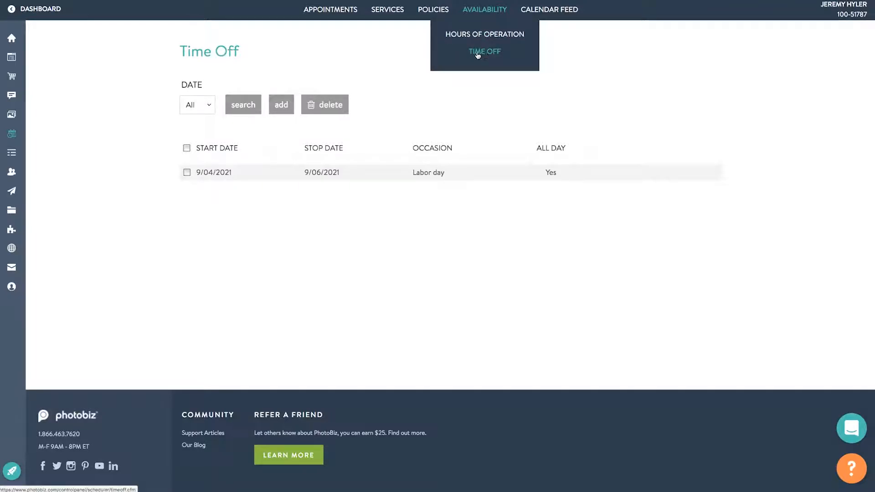
Review the 24-hour cancellation and 24-hour booking lead-time policies, briefly rechecking Hours of Operation.
{"action": "left_click", "coordinate": [440, 11]}
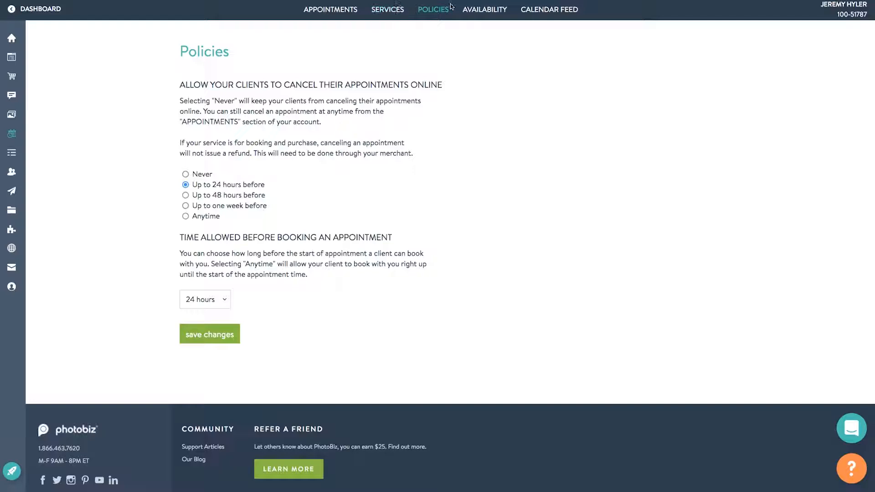
{"action": "mouse_move", "coordinate": [466, 9]}
{"action": "left_click", "coordinate": [466, 37]}
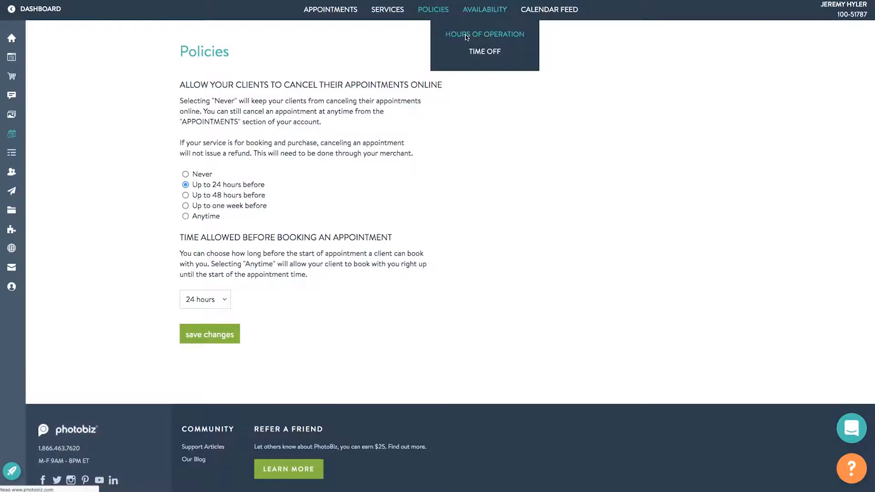
{"action": "left_click", "coordinate": [444, 10]}
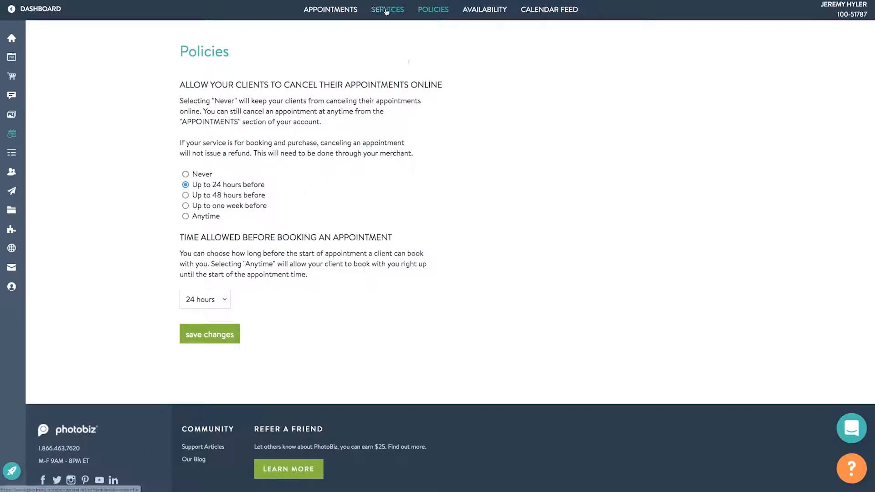
{"action": "left_click", "coordinate": [386, 10]}
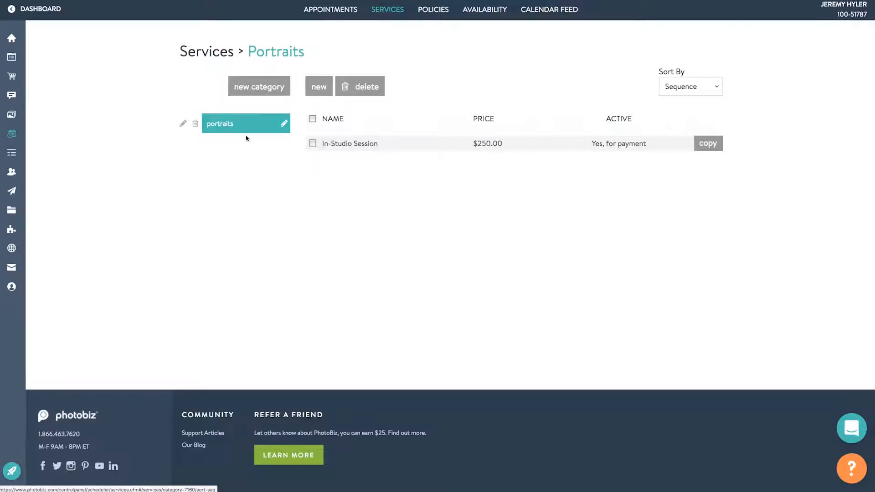
Dismiss the Portraits category rename box unchanged and open the In-Studio Session service.
{"action": "left_click", "coordinate": [284, 124]}
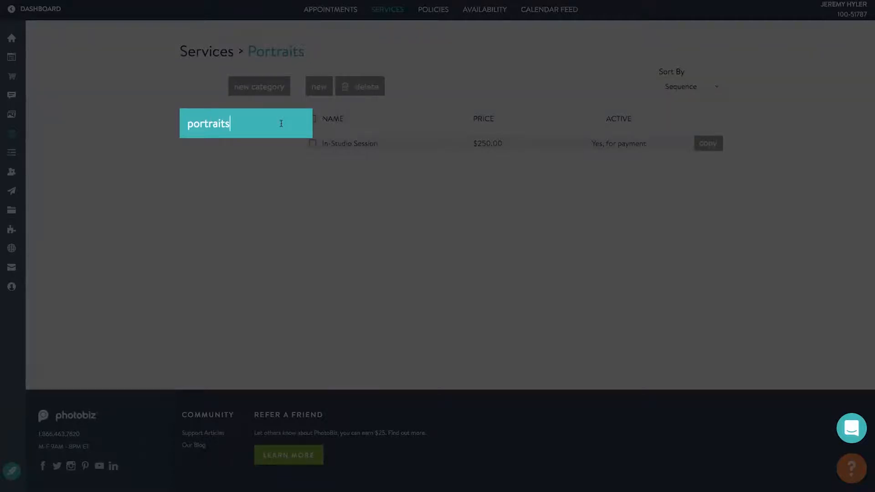
{"action": "key", "text": "Return"}
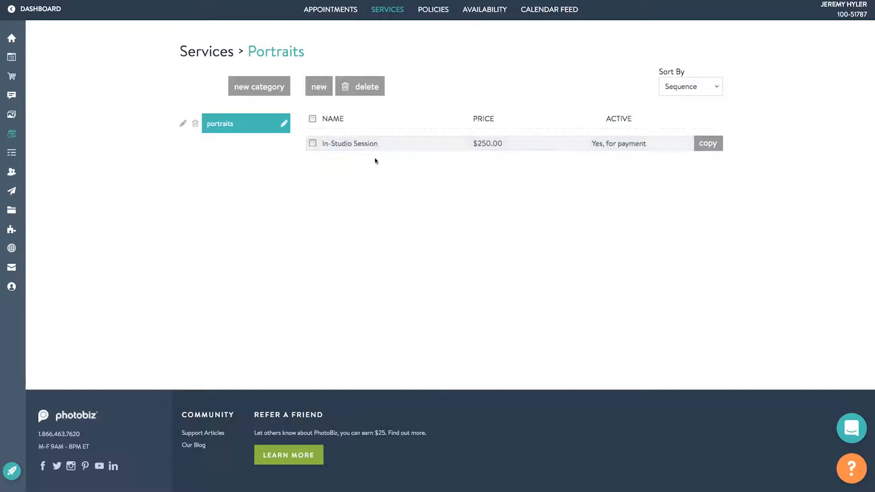
{"action": "left_click", "coordinate": [368, 144]}
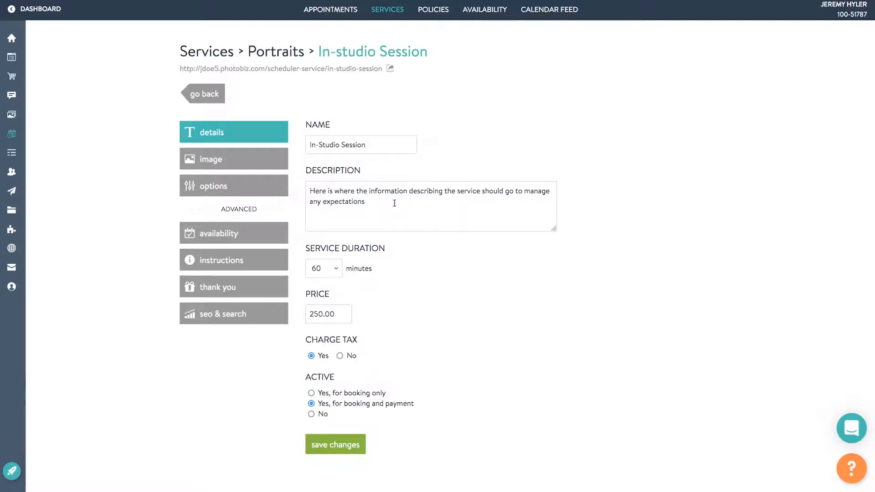
Keep the In-Studio Session duration at 60 minutes and save the service.
{"action": "left_click", "coordinate": [335, 269]}
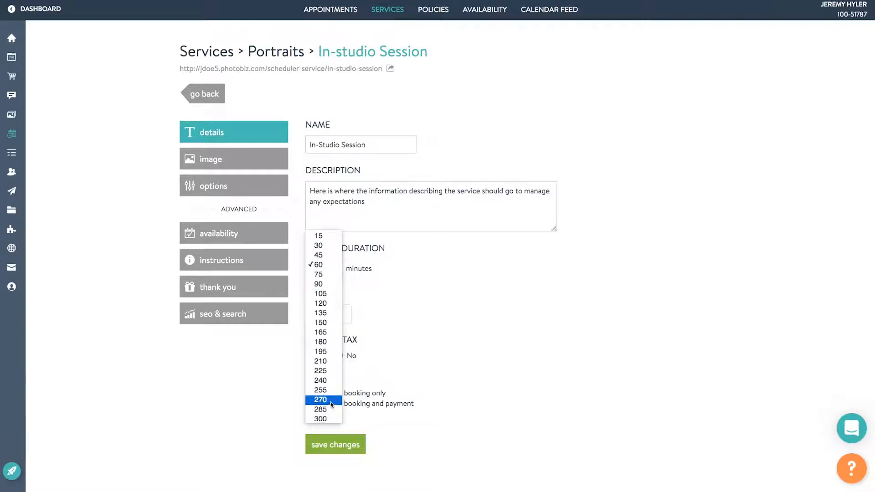
{"action": "left_click", "coordinate": [404, 323]}
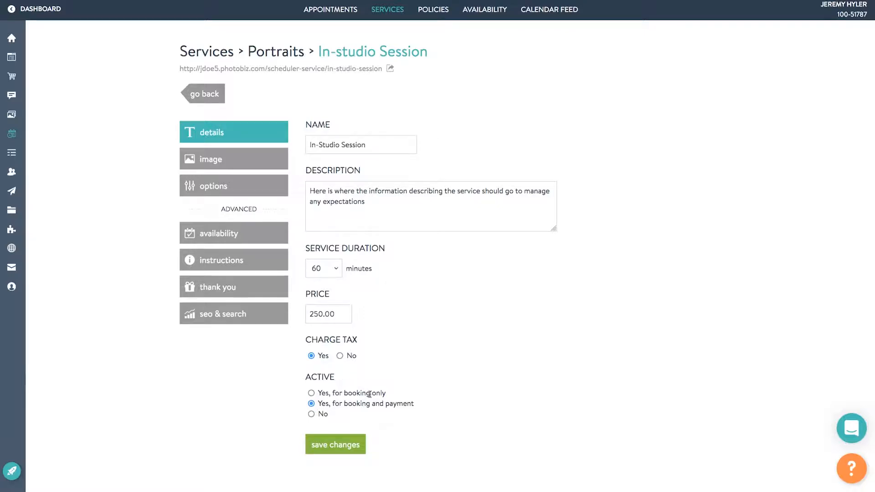
{"action": "left_click", "coordinate": [333, 444]}
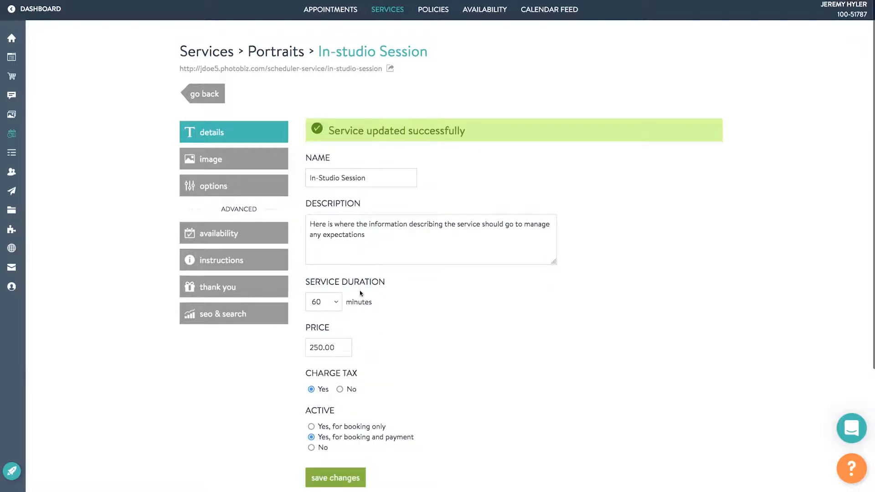
Browse and search the stock images, then keep the yellow-backdrop portrait as the session image.
{"action": "left_click", "coordinate": [215, 160]}
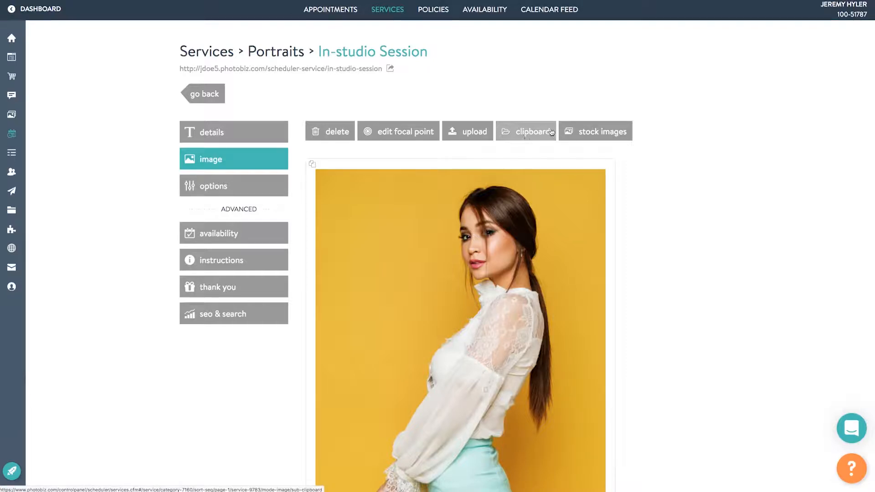
{"action": "left_click", "coordinate": [591, 131]}
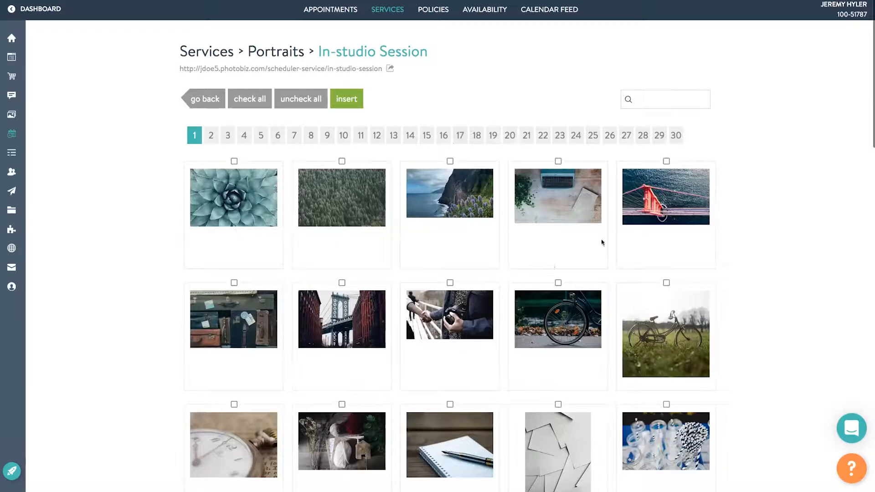
{"action": "left_click", "coordinate": [655, 98]}
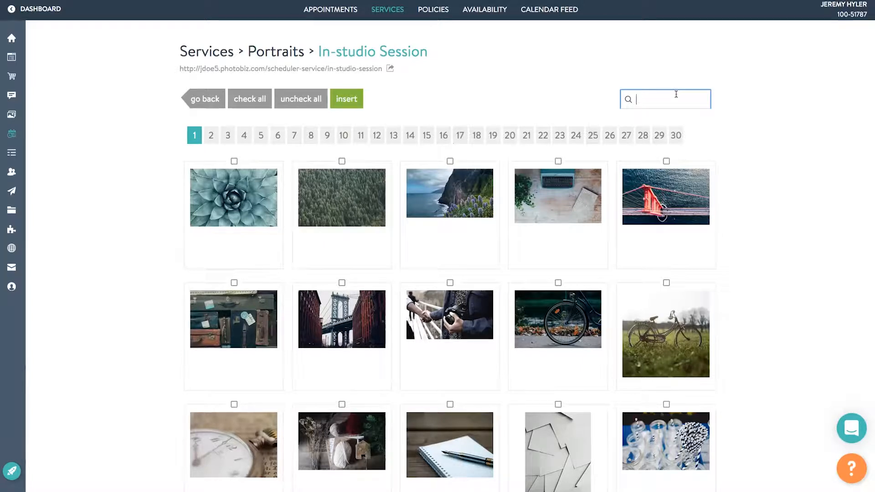
{"action": "left_click", "coordinate": [218, 99]}
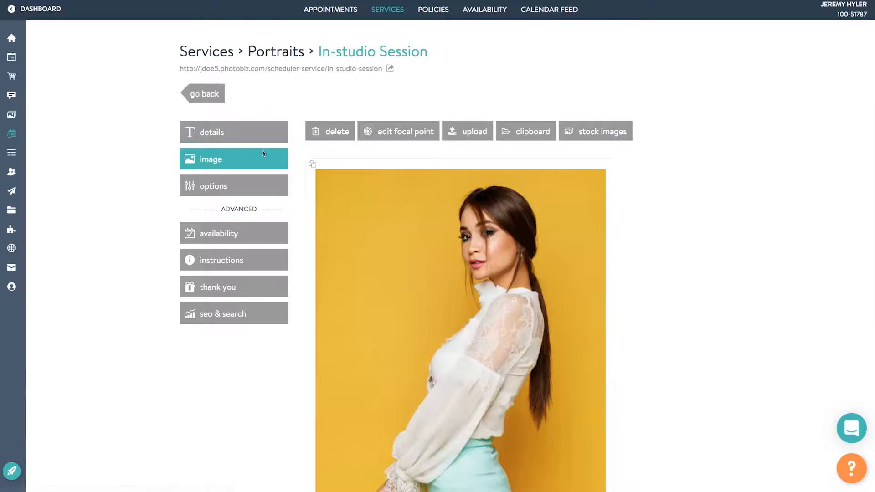
{"action": "left_click", "coordinate": [220, 189]}
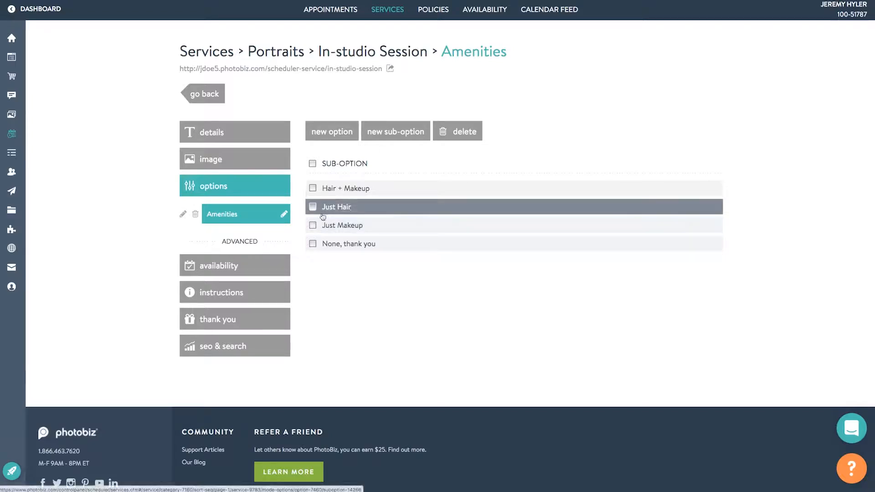
Create a new Untitled option group below Amenities for the In-Studio Session.
{"action": "left_click", "coordinate": [328, 133]}
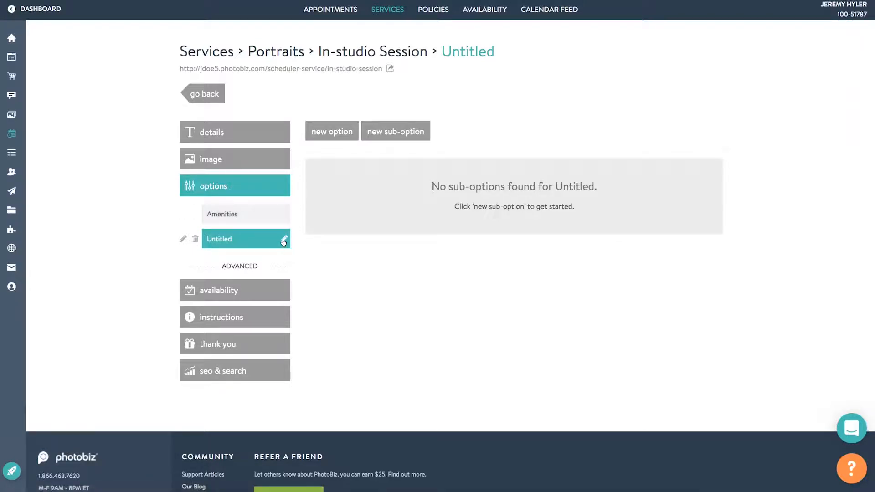
Rename the Untitled option to 'Wardrobe Change'.
{"action": "left_click", "coordinate": [285, 240]}
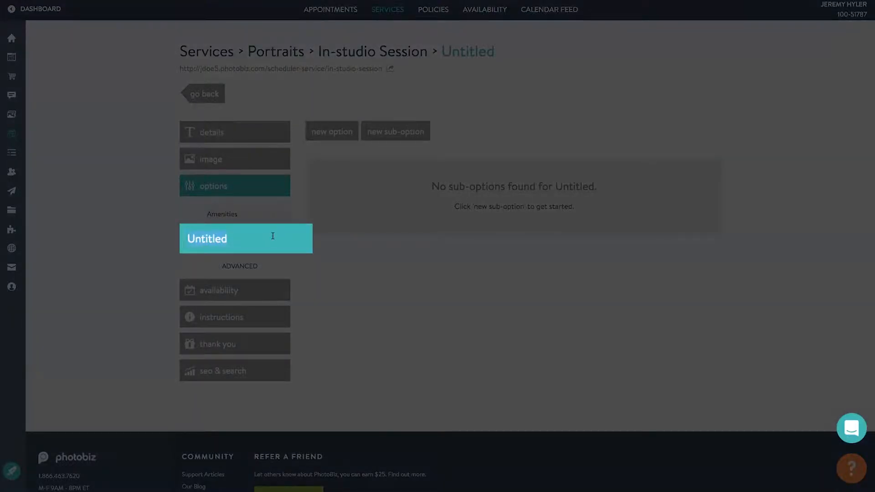
{"action": "type", "text": "Warbo"}
{"action": "key", "text": "BackSpace"}
{"action": "key", "text": "BackSpace"}
{"action": "type", "text": "drobe Change"}
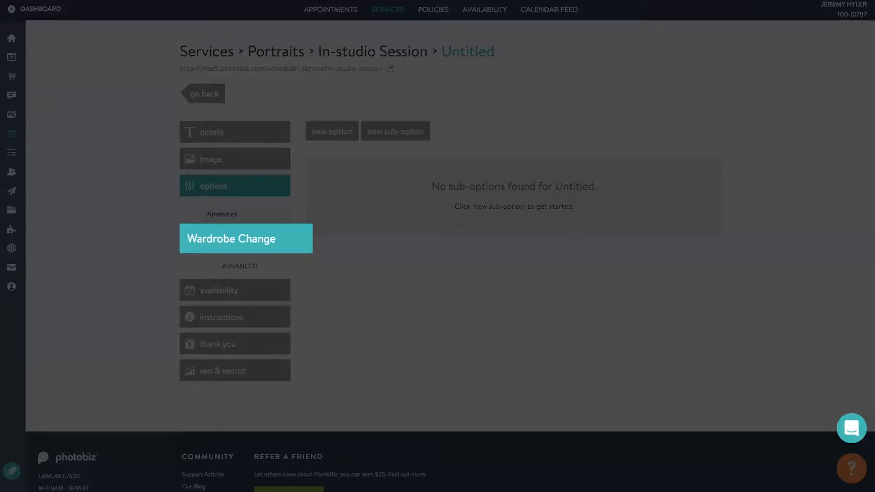
{"action": "key", "text": "Return"}
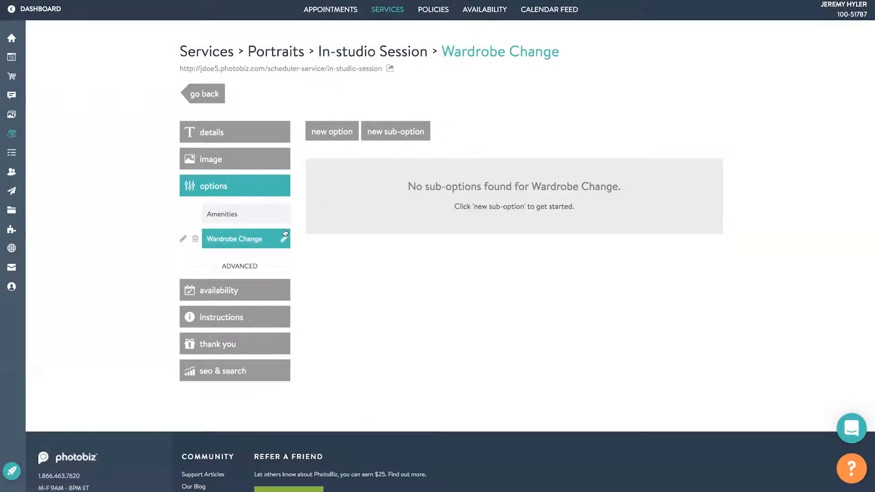
Add the sub-option '1 Wardrobe Chnge' with a 25.00 additional price.
{"action": "left_click", "coordinate": [390, 138]}
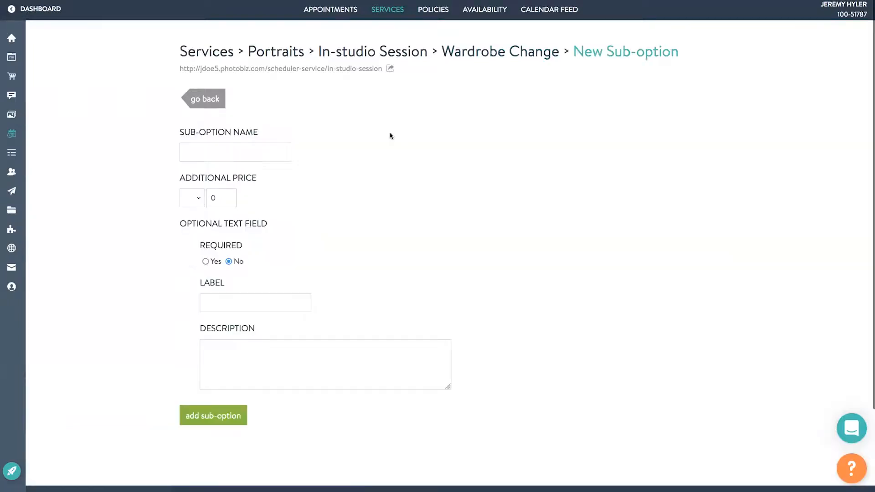
{"action": "left_click", "coordinate": [281, 152]}
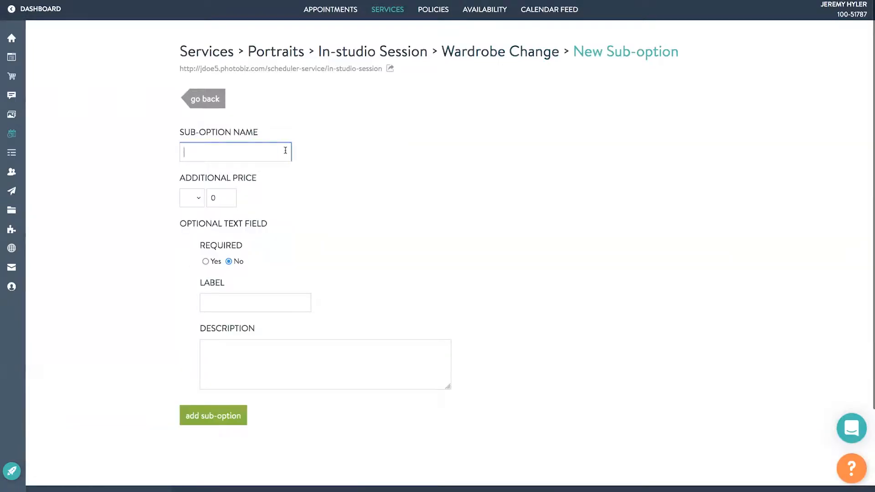
{"action": "type", "text": "1 Wardrobe"}
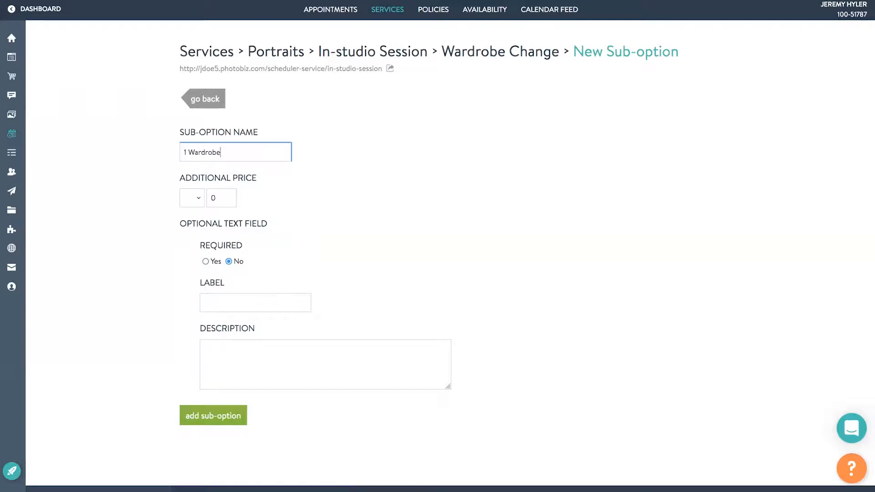
{"action": "type", "text": " Chnge"}
{"action": "key", "text": "Tab"}
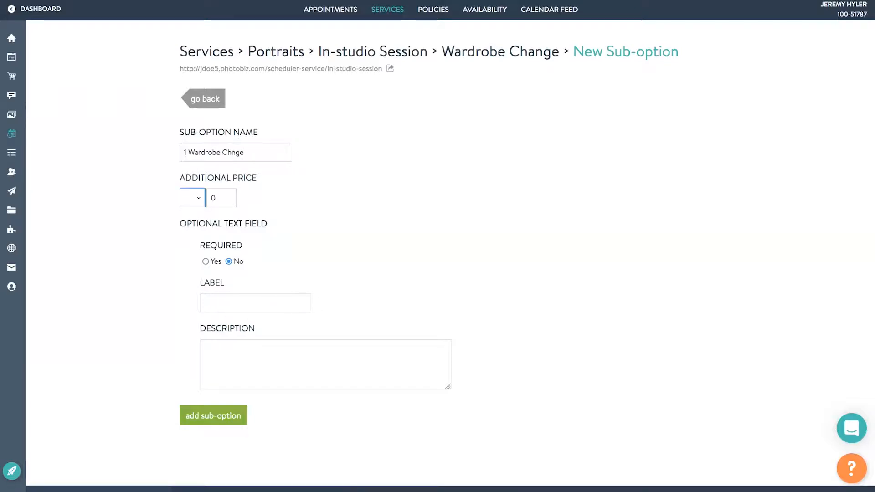
{"action": "left_click_drag", "start_coordinate": [217, 198], "coordinate": [204, 196]}
{"action": "type", "text": "25.00"}
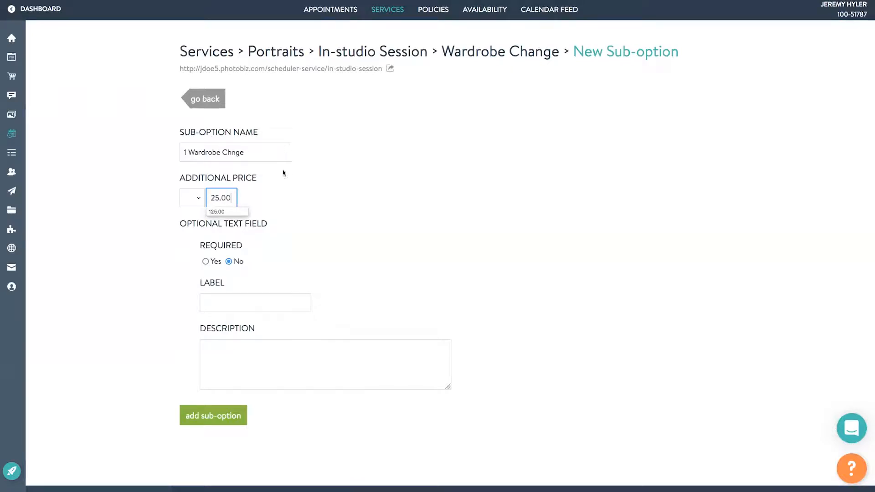
{"action": "left_click", "coordinate": [208, 423]}
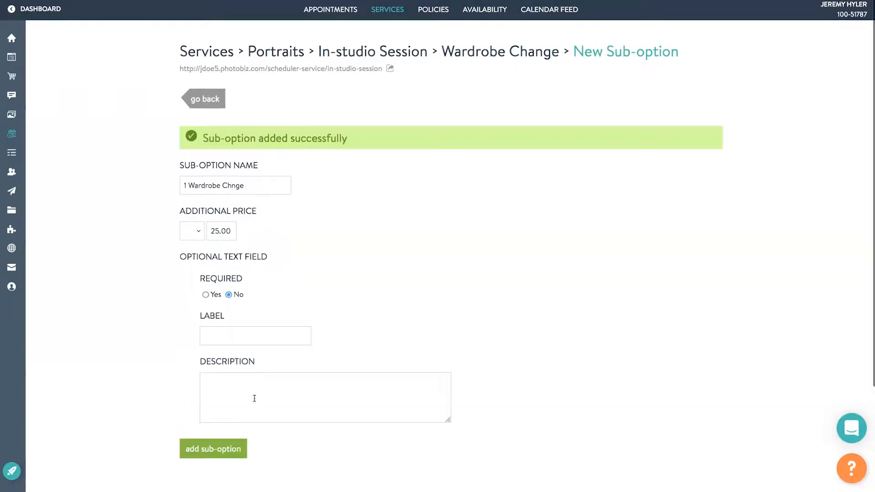
{"action": "left_click", "coordinate": [207, 108]}
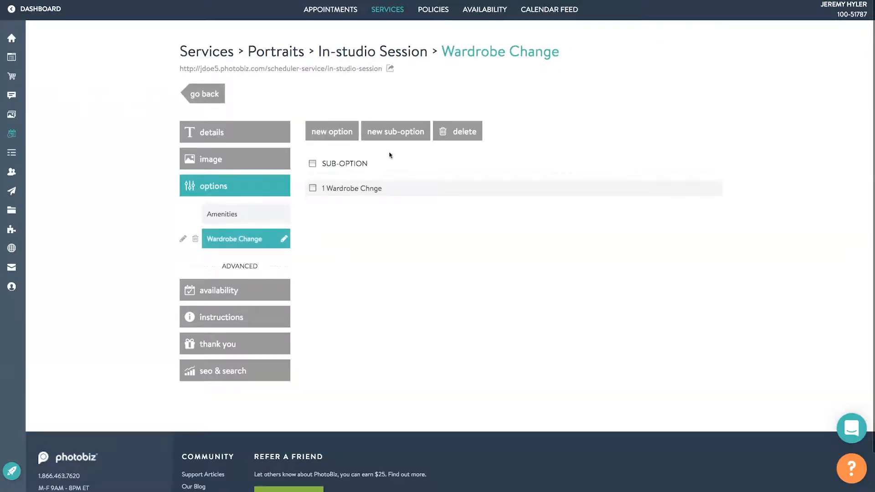
Add the sub-option '2 Wardrobe Changes' with a 75.00 additional price.
{"action": "left_click", "coordinate": [395, 134]}
{"action": "left_click", "coordinate": [248, 154]}
{"action": "type", "text": "2 W"}
{"action": "type", "text": "a"}
{"action": "type", "text": "rdrp"}
{"action": "type", "text": "be"}
{"action": "key", "text": "BackSpace"}
{"action": "key", "text": "BackSpace"}
{"action": "key", "text": "BackSpace"}
{"action": "type", "text": "obe "}
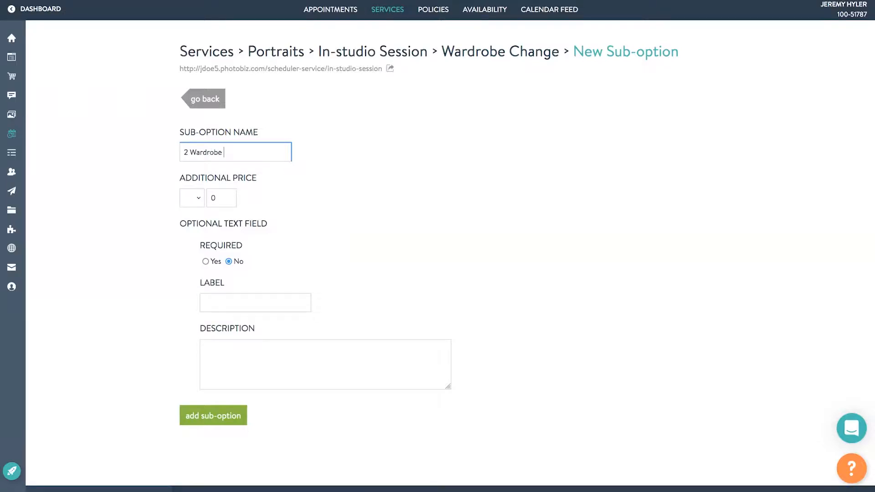
{"action": "type", "text": "Changes"}
{"action": "key", "text": "Tab"}
{"action": "key", "text": "Tab"}
{"action": "type", "text": "75.00"}
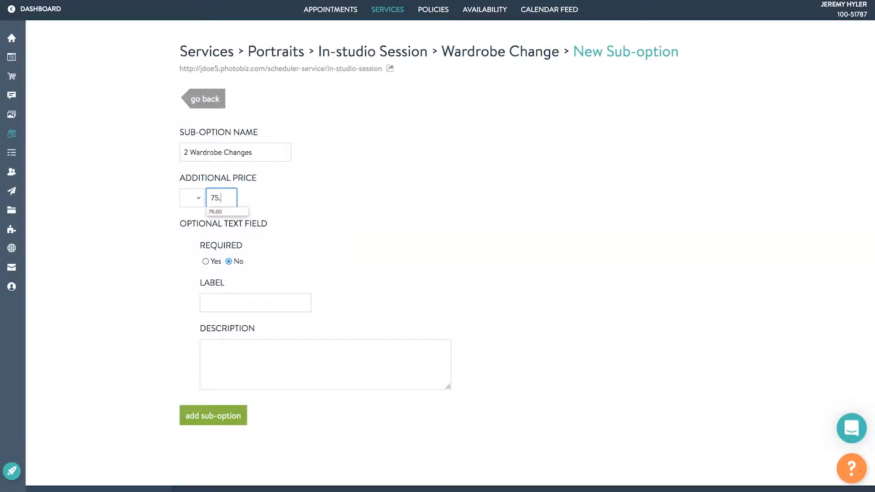
{"action": "left_click", "coordinate": [235, 413]}
{"action": "left_click", "coordinate": [213, 99]}
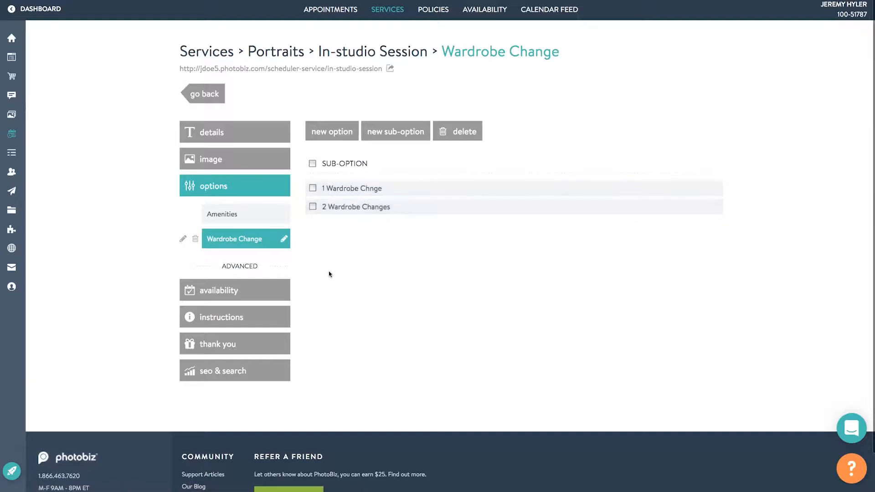
Try Limited Schedule, then set availability back to No (default global hours) and save.
{"action": "left_click", "coordinate": [256, 292]}
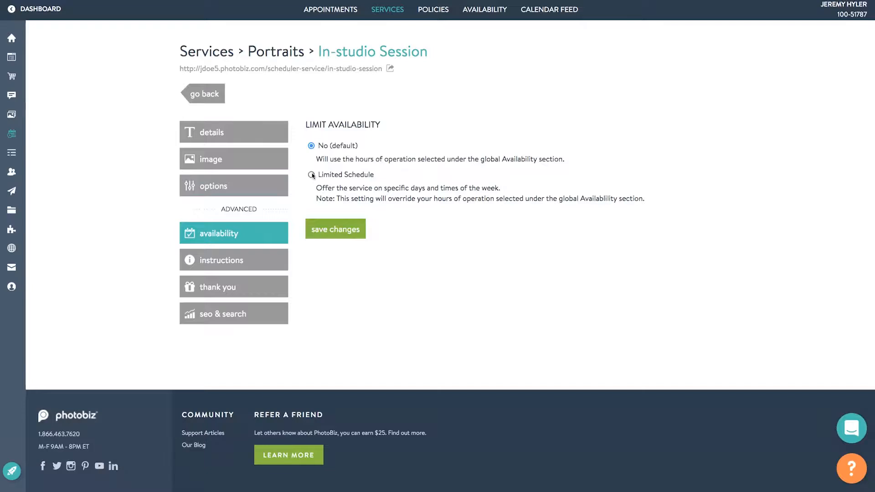
{"action": "left_click", "coordinate": [332, 175]}
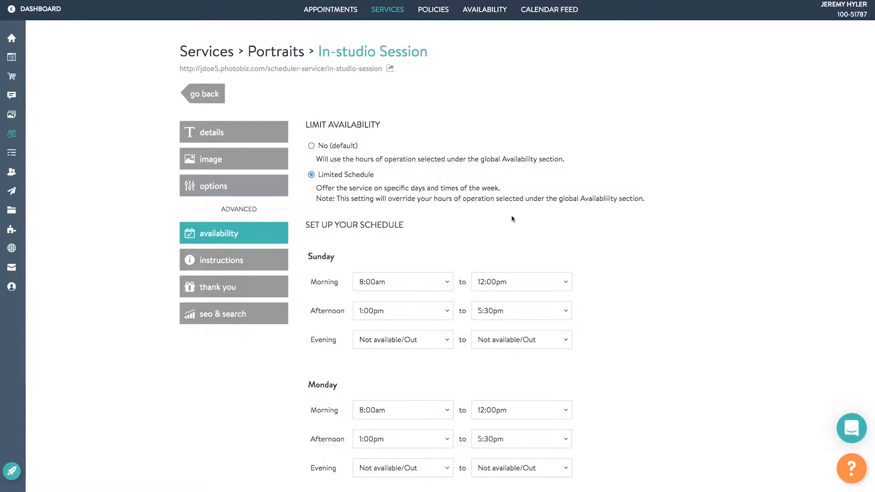
{"action": "scroll", "coordinate": [533, 210], "scroll_direction": "down", "scroll_amount": 8}
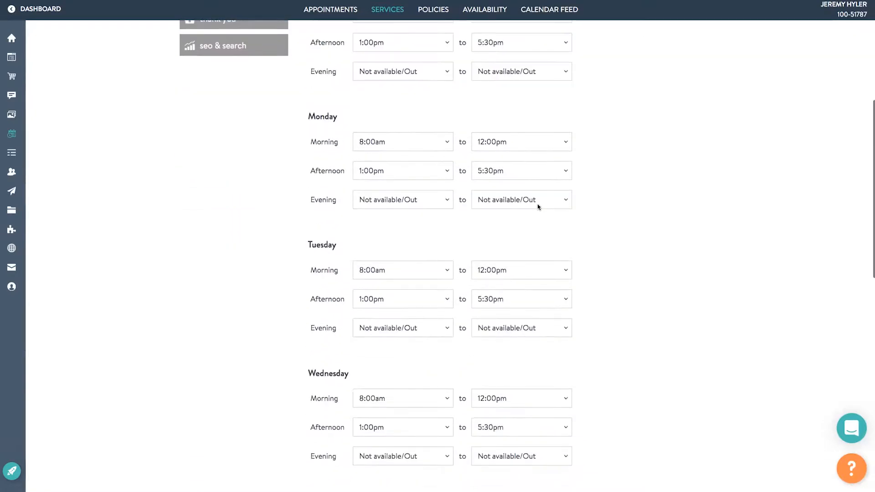
{"action": "scroll", "coordinate": [537, 206], "scroll_direction": "up", "scroll_amount": 8}
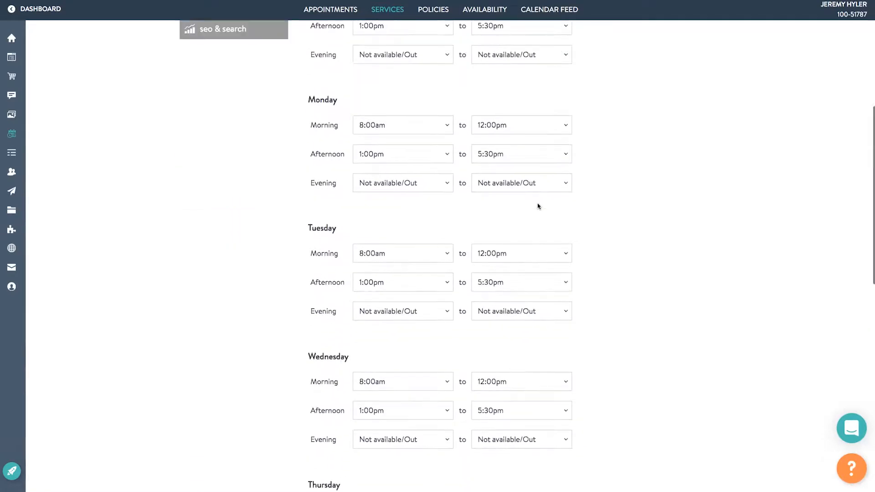
{"action": "scroll", "coordinate": [539, 206], "scroll_direction": "up", "scroll_amount": 2}
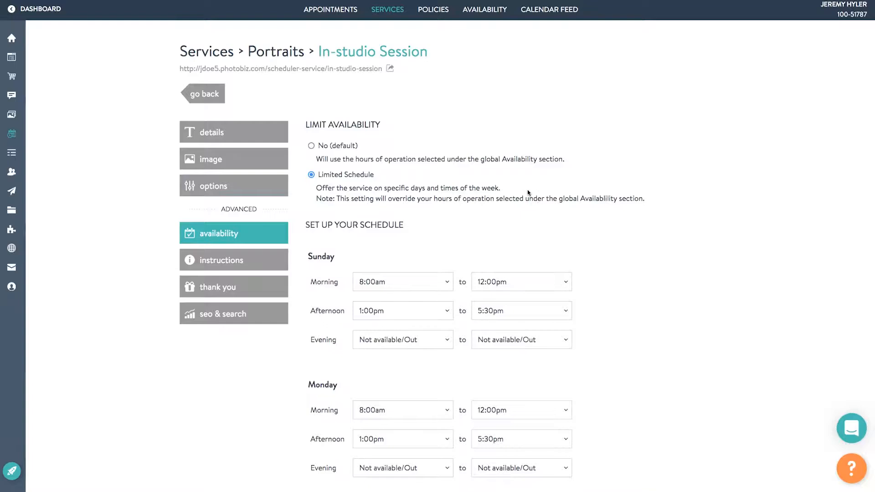
{"action": "left_click", "coordinate": [311, 145]}
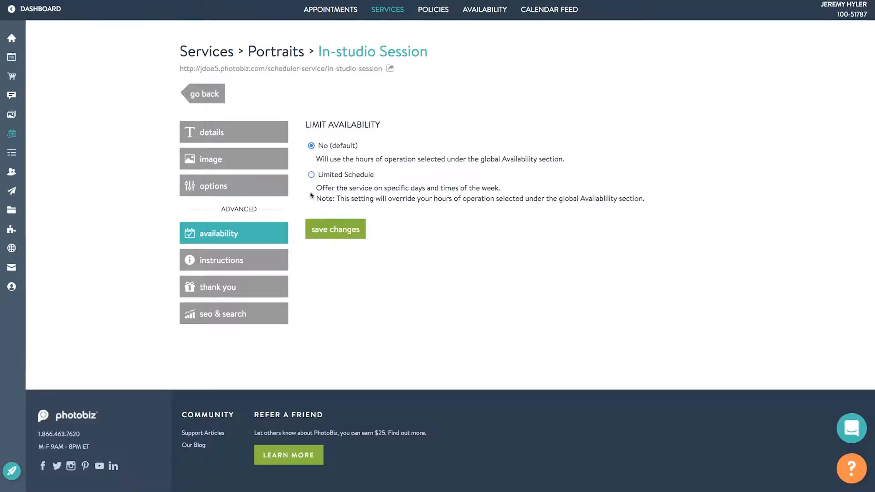
{"action": "left_click", "coordinate": [316, 224]}
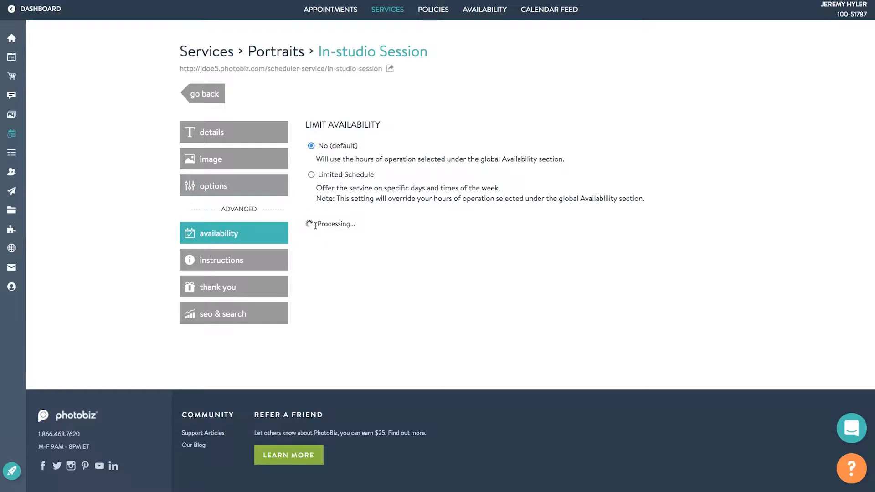
{"action": "left_click", "coordinate": [245, 266]}
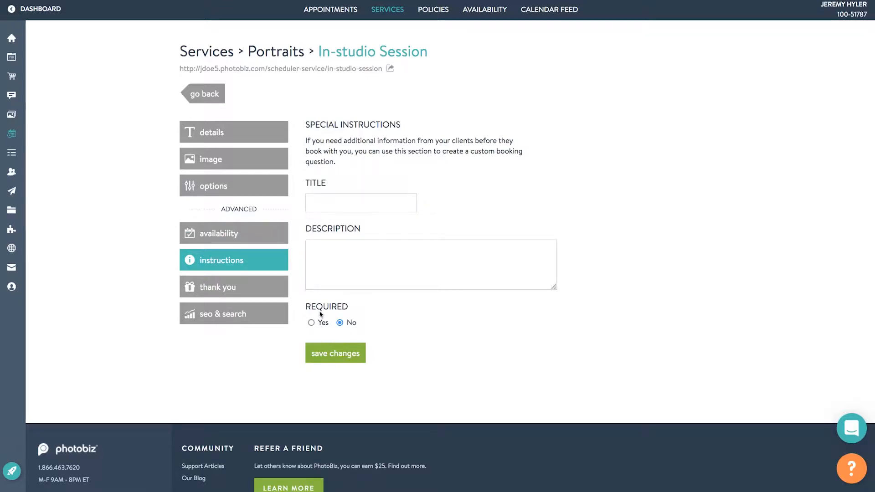
Show the In-studio Session's Thank You settings with the notification e-mail and Appointment Confirmation subject.
{"action": "left_click", "coordinate": [200, 286]}
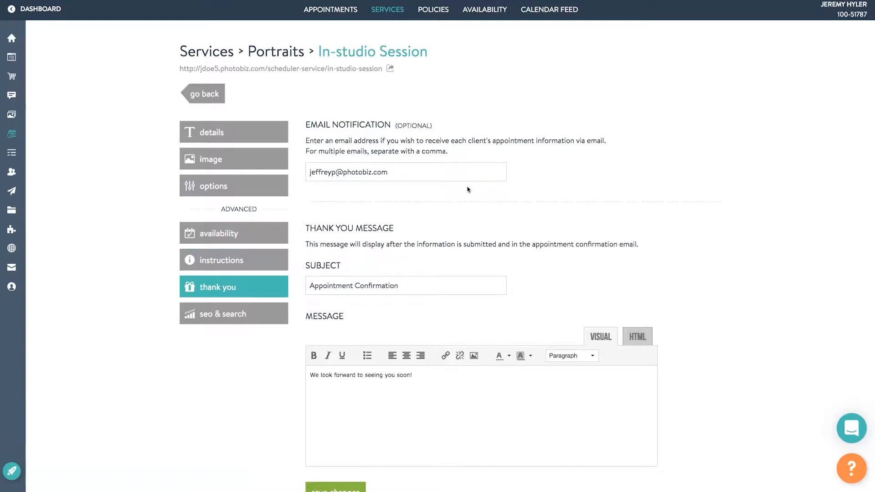
Show the session's SEO & Search page, with preferences on Auto and empty tags and keywords.
{"action": "left_click", "coordinate": [218, 316]}
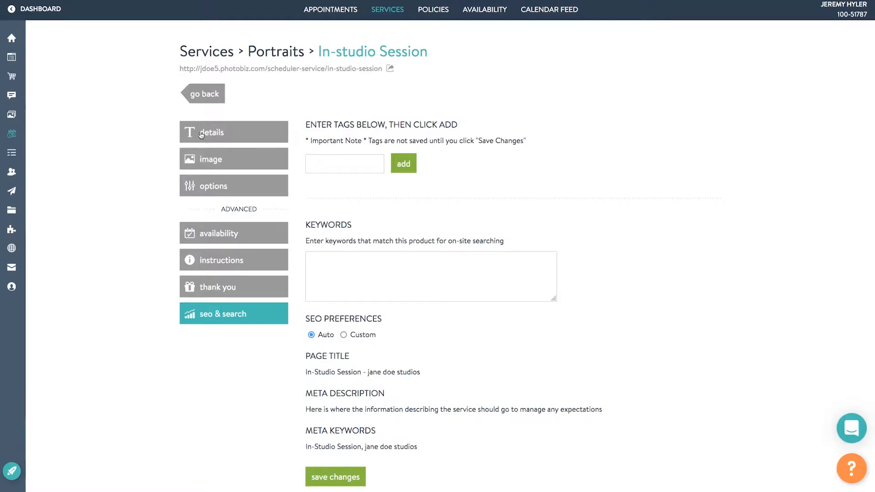
Return to the Portraits services list and open the website builder on the Book page.
{"action": "left_click", "coordinate": [196, 95]}
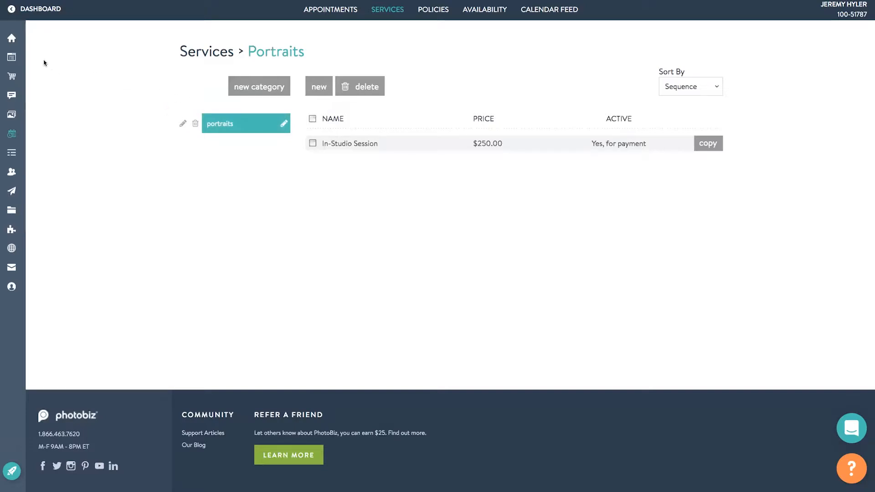
{"action": "mouse_move", "coordinate": [14, 58]}
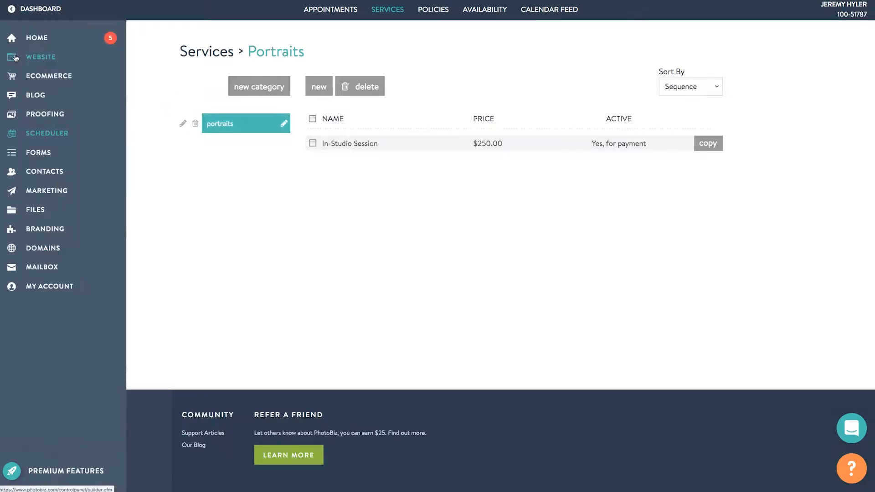
{"action": "left_click", "coordinate": [34, 58]}
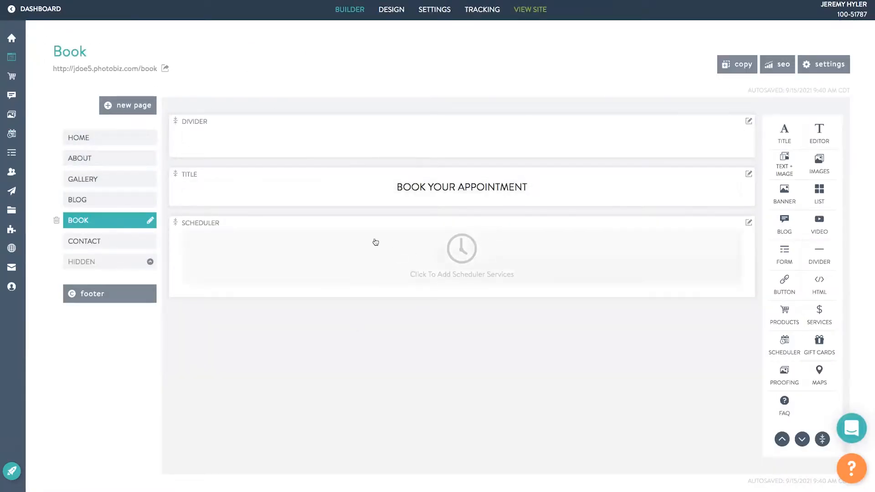
Open the empty Scheduler block's editor, which uses the single item portrait layout.
{"action": "left_click", "coordinate": [143, 110]}
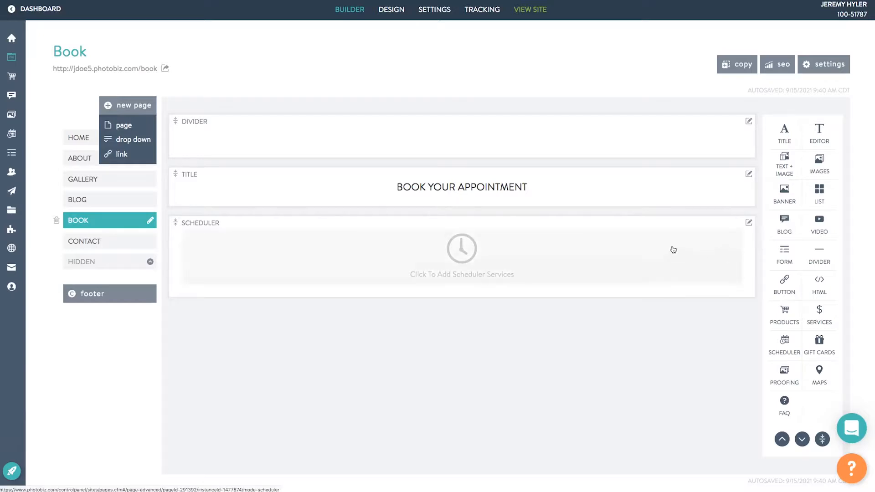
{"action": "left_click", "coordinate": [542, 255]}
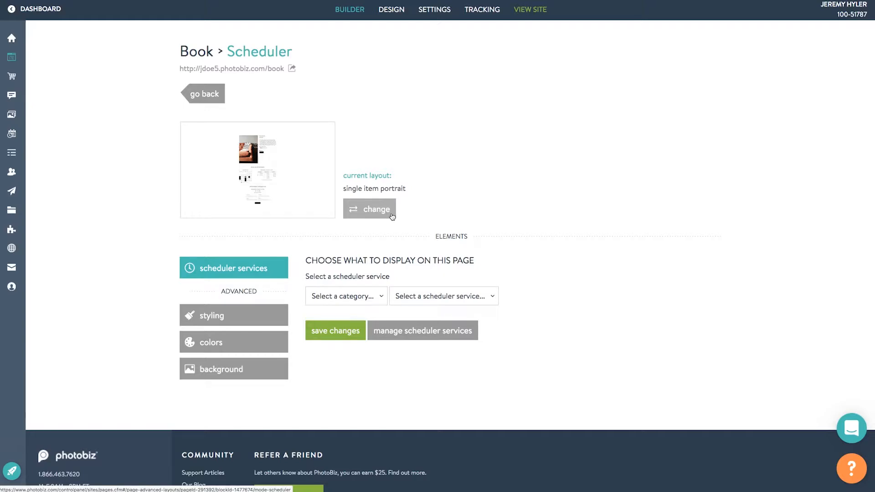
Browse the scheduler Layouts gallery of modern, editorial, designer and image-left layouts.
{"action": "left_click", "coordinate": [387, 211]}
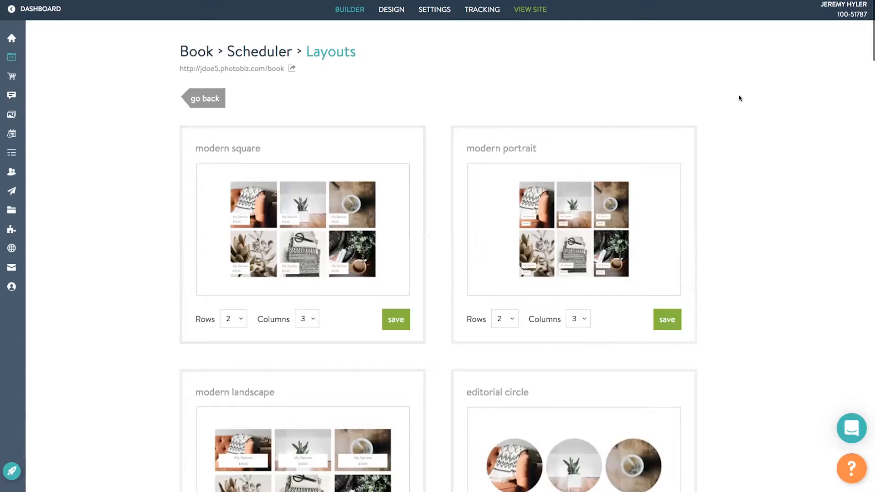
{"action": "scroll", "coordinate": [739, 98], "scroll_direction": "down", "scroll_amount": 8}
{"action": "scroll", "coordinate": [740, 101], "scroll_direction": "down", "scroll_amount": 14}
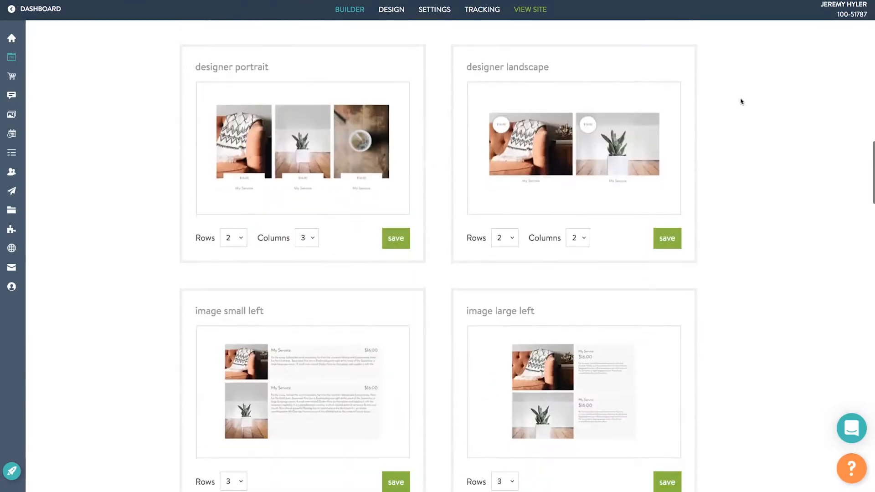
{"action": "scroll", "coordinate": [740, 101], "scroll_direction": "down", "scroll_amount": 3}
{"action": "scroll", "coordinate": [740, 101], "scroll_direction": "up", "scroll_amount": 20}
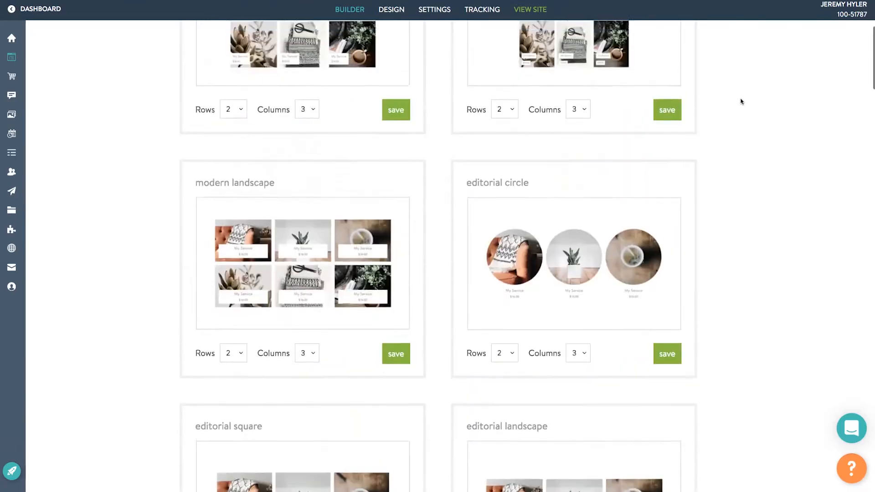
{"action": "scroll", "coordinate": [741, 101], "scroll_direction": "up", "scroll_amount": 5}
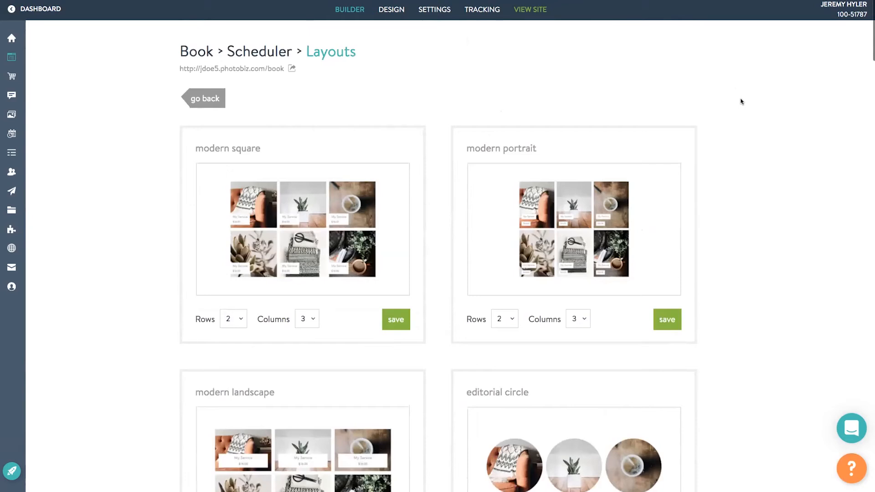
Set the scheduler to the portraits category's In-Studio Session service and save the change.
{"action": "left_click", "coordinate": [218, 105]}
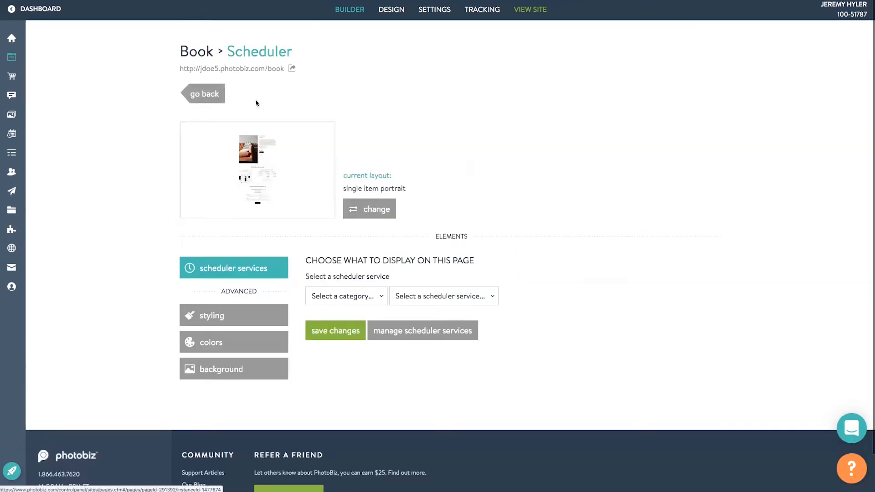
{"action": "left_click", "coordinate": [369, 301]}
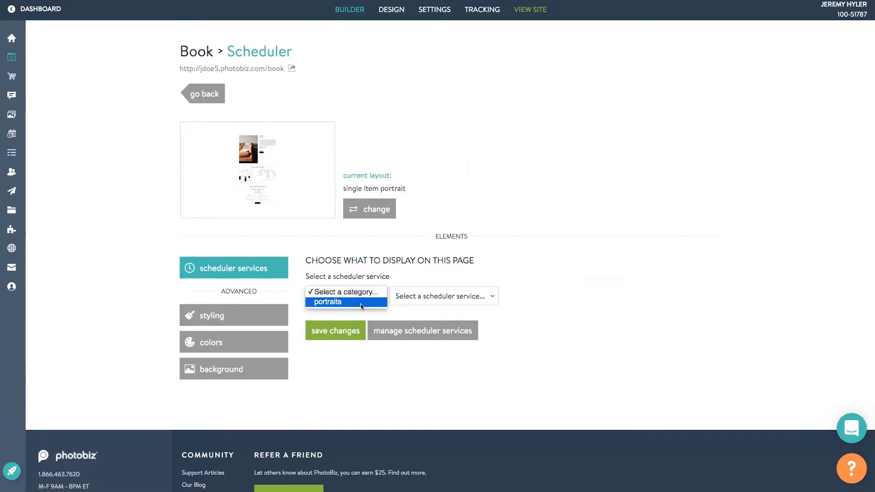
{"action": "left_click", "coordinate": [361, 303]}
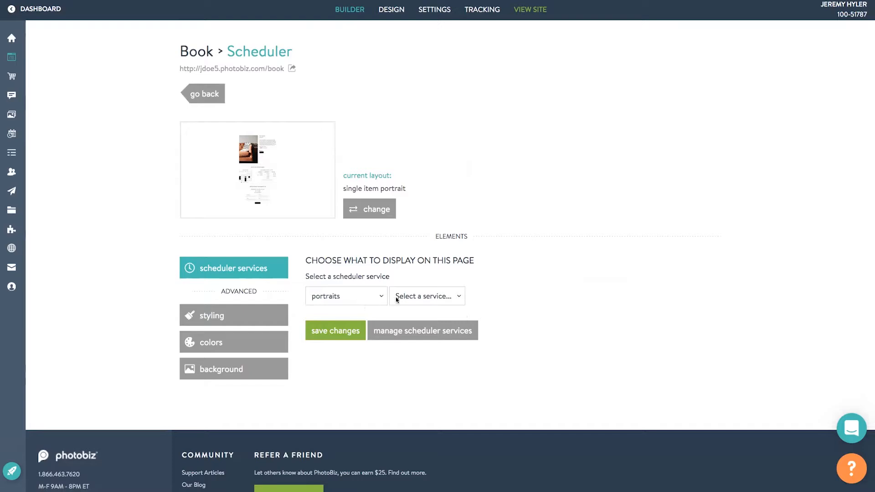
{"action": "left_click", "coordinate": [406, 299]}
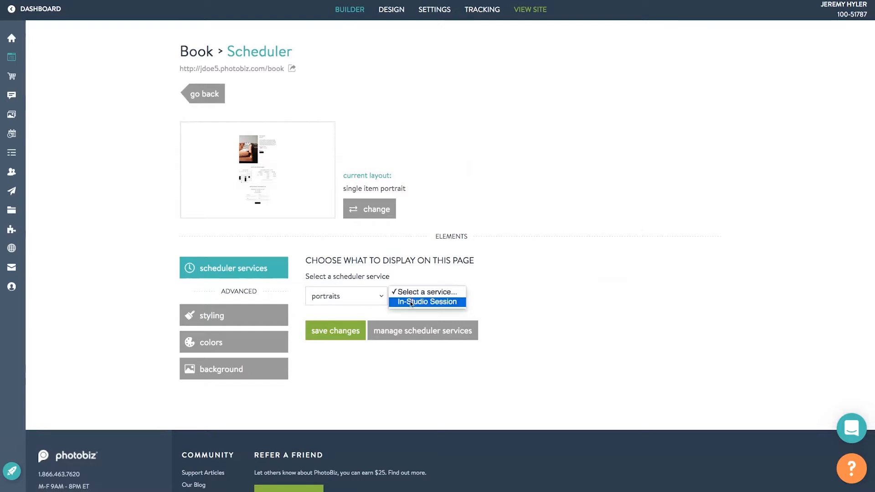
{"action": "left_click", "coordinate": [411, 302]}
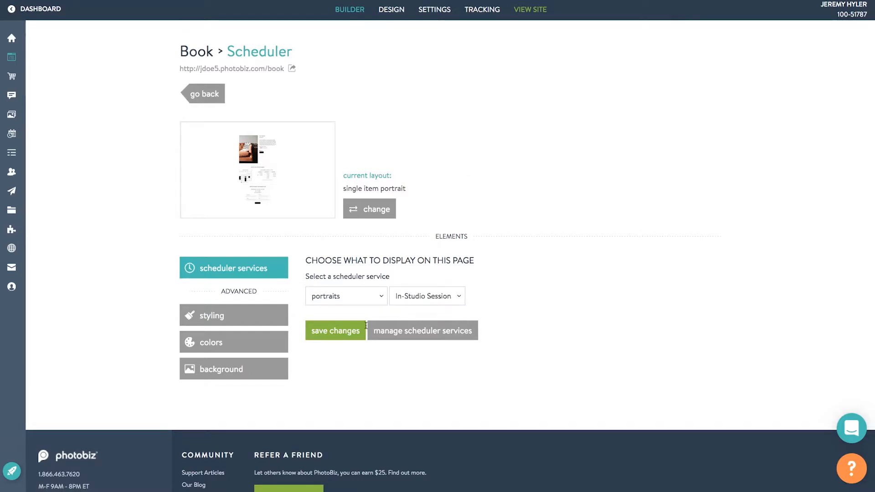
{"action": "left_click", "coordinate": [352, 335]}
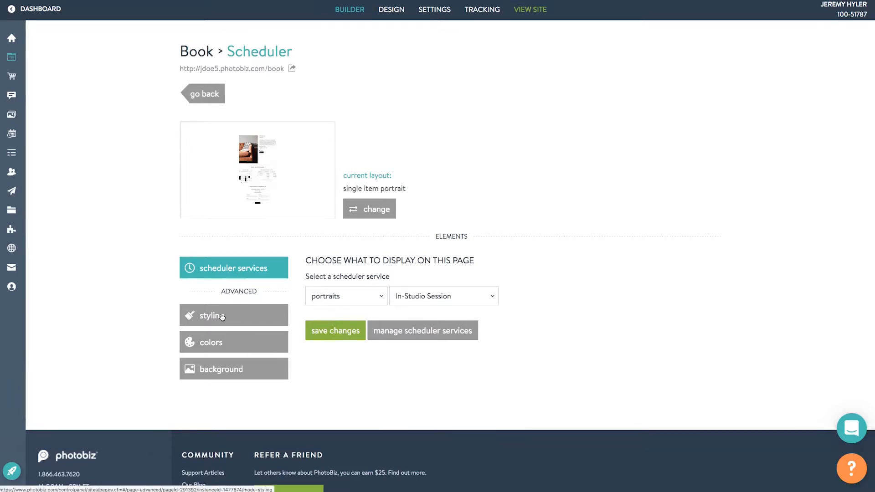
Review the scheduler's spacing and colour options, ending on Background Image set to No background.
{"action": "left_click", "coordinate": [222, 315]}
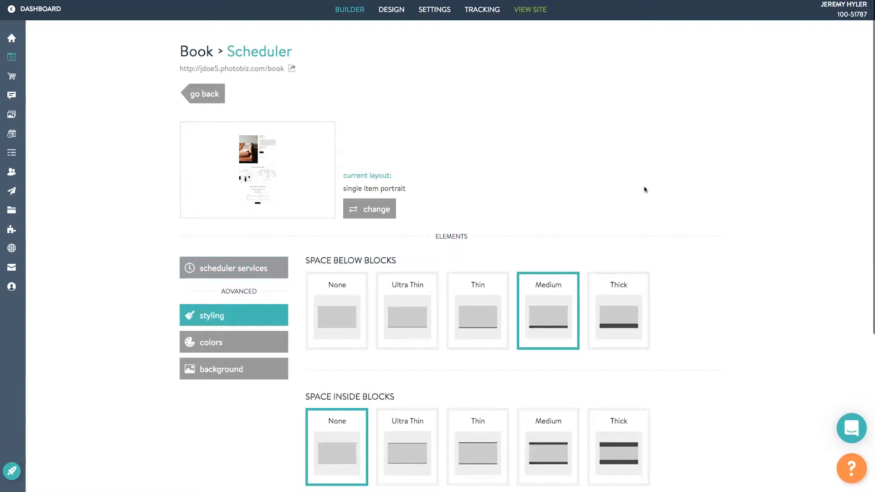
{"action": "scroll", "coordinate": [645, 189], "scroll_direction": "down", "scroll_amount": 3}
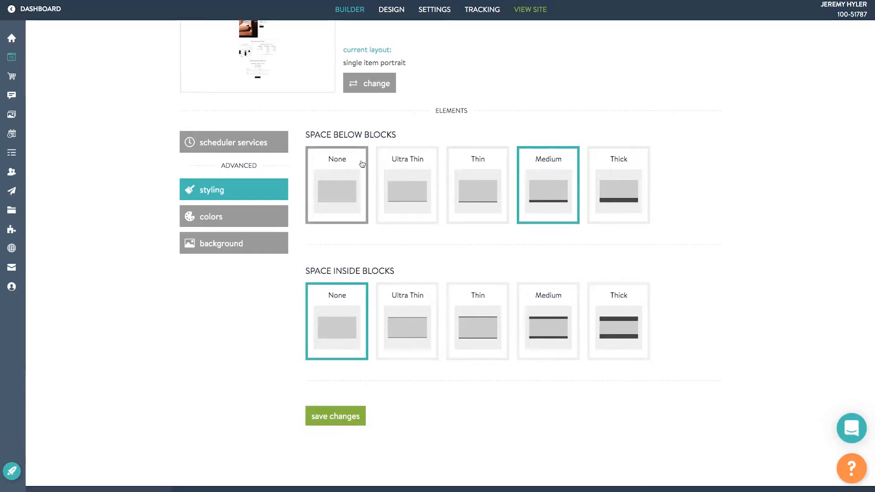
{"action": "left_click", "coordinate": [232, 217]}
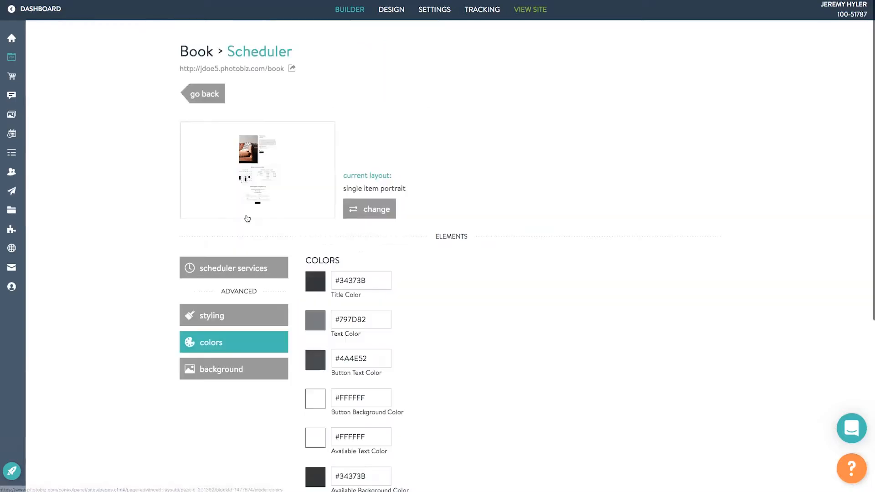
{"action": "scroll", "coordinate": [463, 192], "scroll_direction": "down", "scroll_amount": 3}
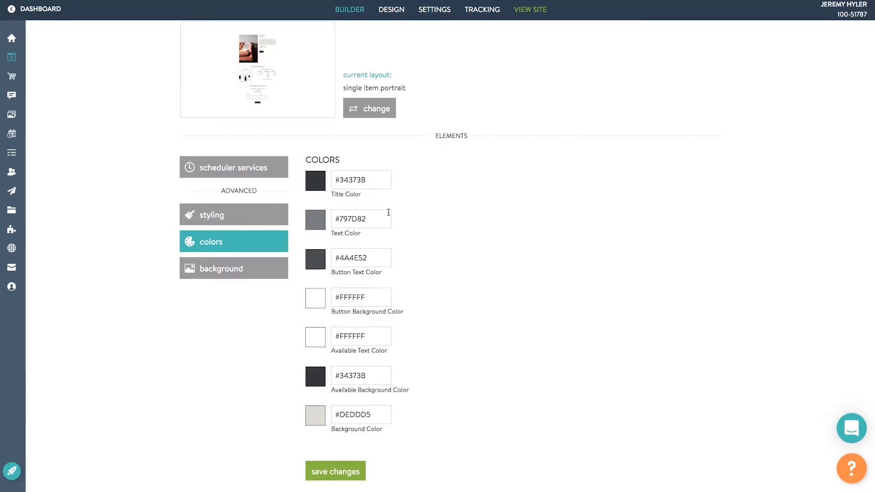
{"action": "left_click", "coordinate": [220, 274]}
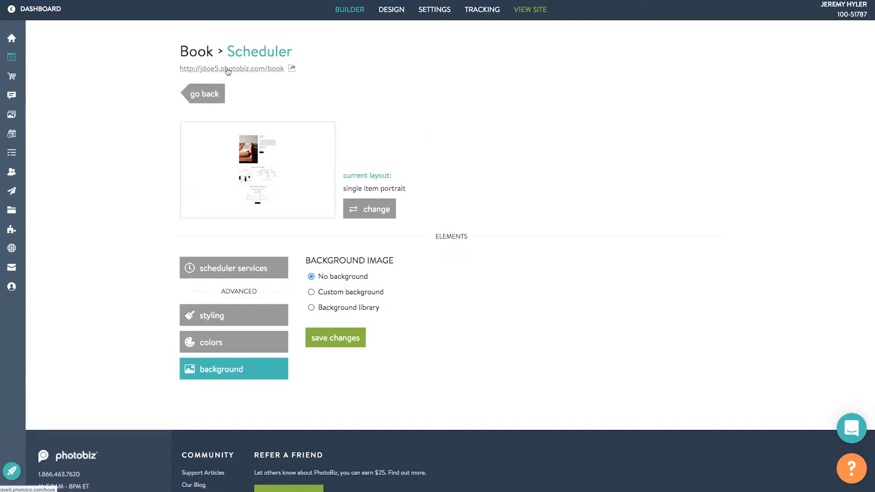
Open the live Book page showing the In-Studio Session booking form at 250.00.
{"action": "left_click", "coordinate": [228, 69]}
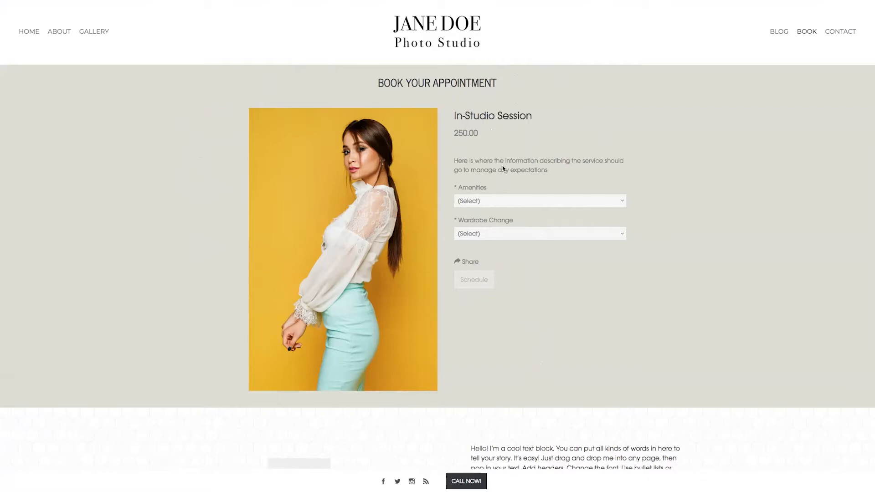
Choose 'None, thank you' amenities and 1 Wardrobe Change (+25.00) for 275.00, then start scheduling.
{"action": "left_click", "coordinate": [485, 202]}
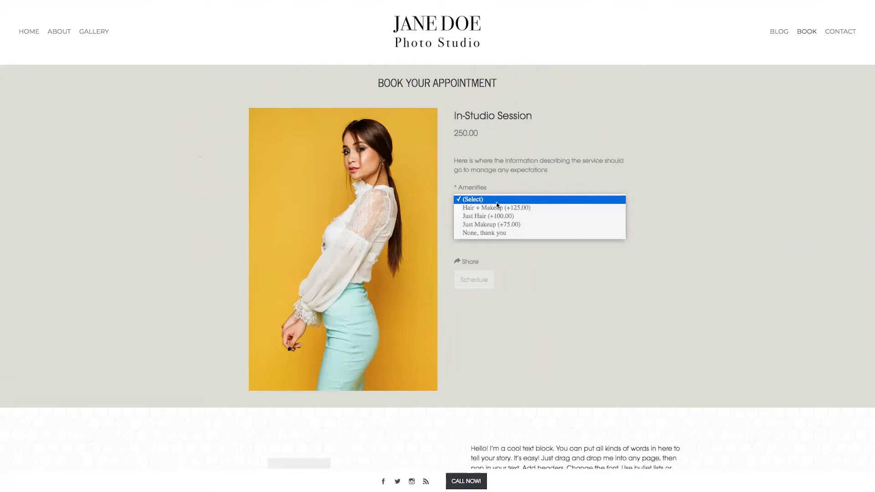
{"action": "left_click", "coordinate": [491, 233]}
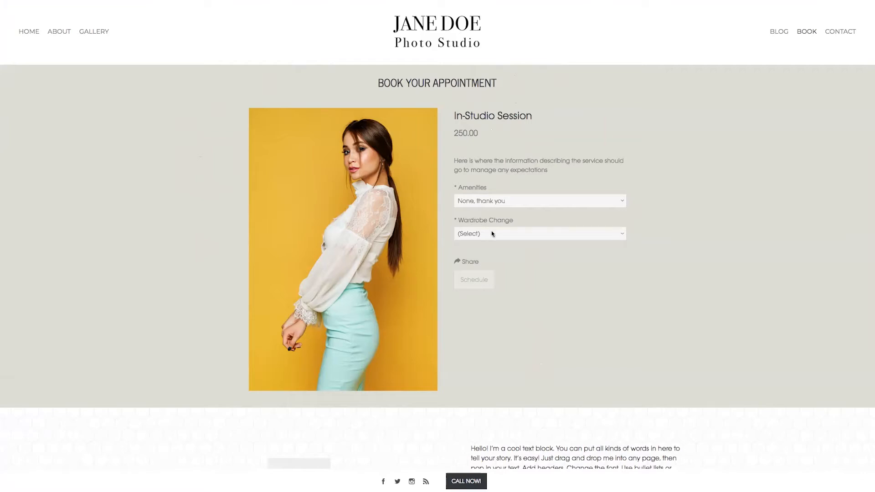
{"action": "left_click", "coordinate": [491, 234]}
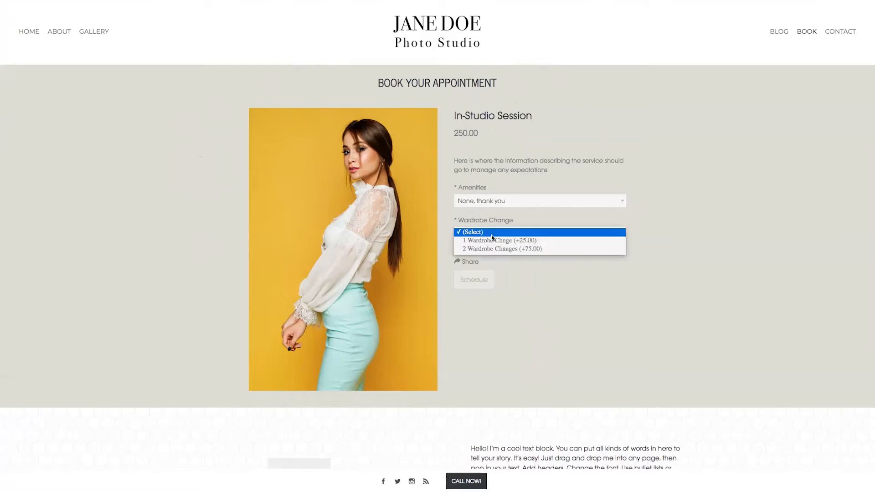
{"action": "left_click", "coordinate": [491, 240]}
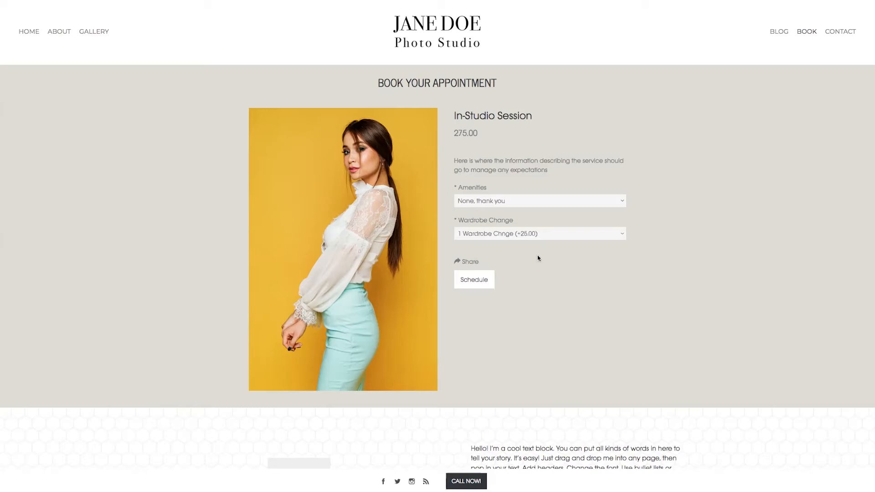
{"action": "left_click", "coordinate": [475, 279]}
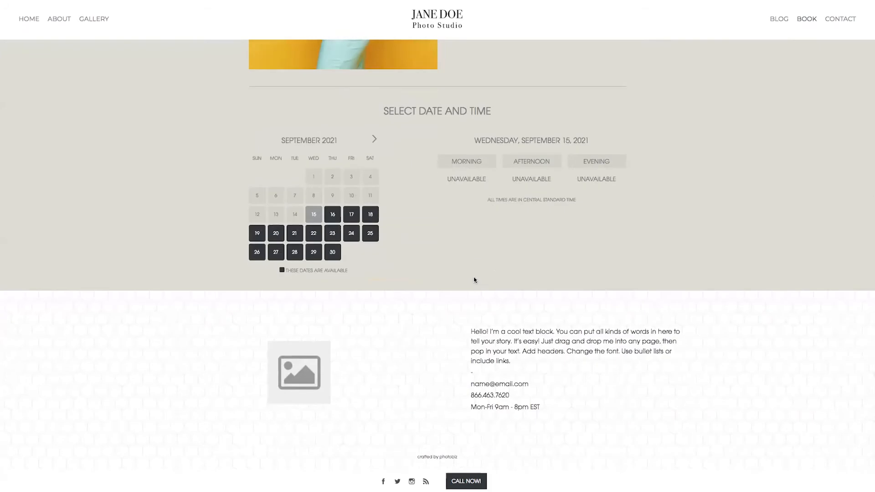
Book September 16, 2021 at 2:00 PM and enter the client's name, e-mail and phone number.
{"action": "left_click", "coordinate": [333, 216]}
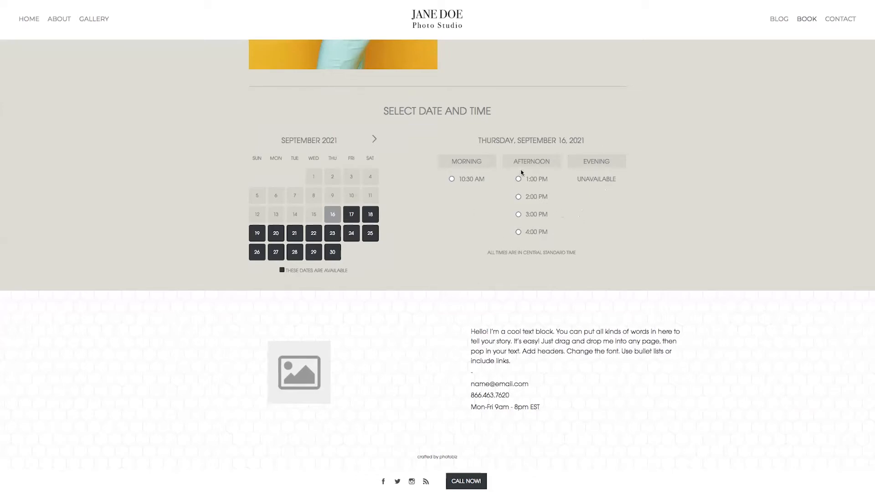
{"action": "left_click", "coordinate": [518, 196]}
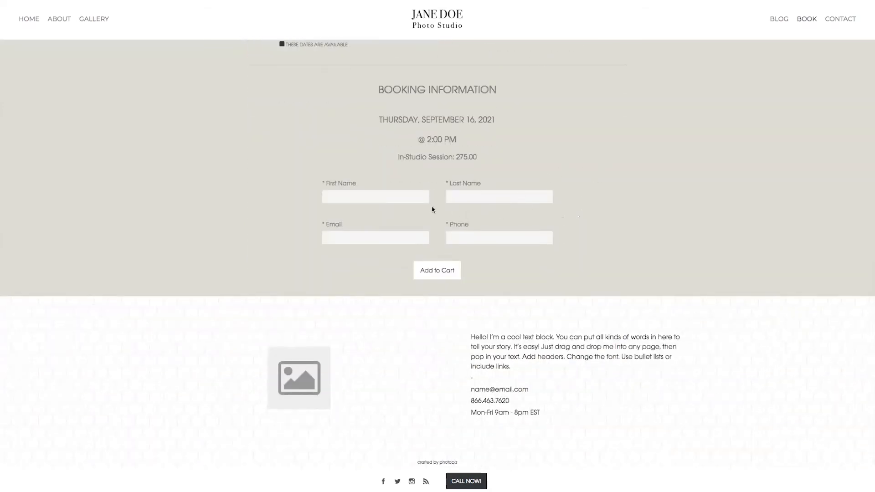
{"action": "type", "text": "jeffrey"}
{"action": "key", "text": "Tab"}
{"action": "type", "text": "P"}
{"action": "key", "text": "Tab"}
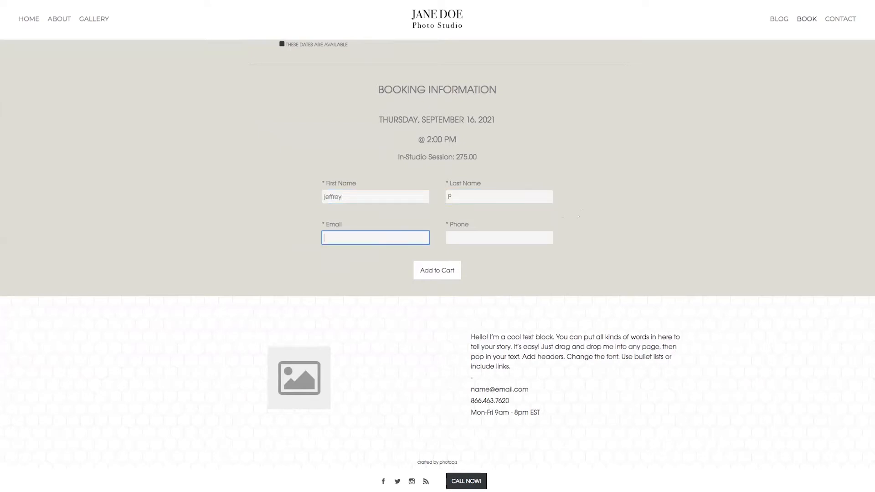
{"action": "type", "text": "jeffrey"}
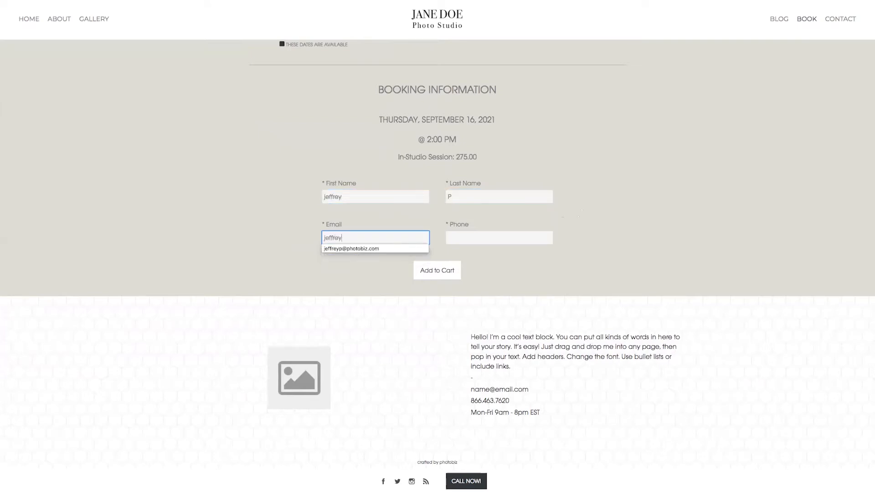
{"action": "left_click", "coordinate": [401, 250]}
{"action": "left_click", "coordinate": [454, 241]}
Add the September 16, 2:00 PM In-Studio Session to the cart, confirm the 275.00 subtotal, and close the cart.
{"action": "left_click", "coordinate": [431, 271]}
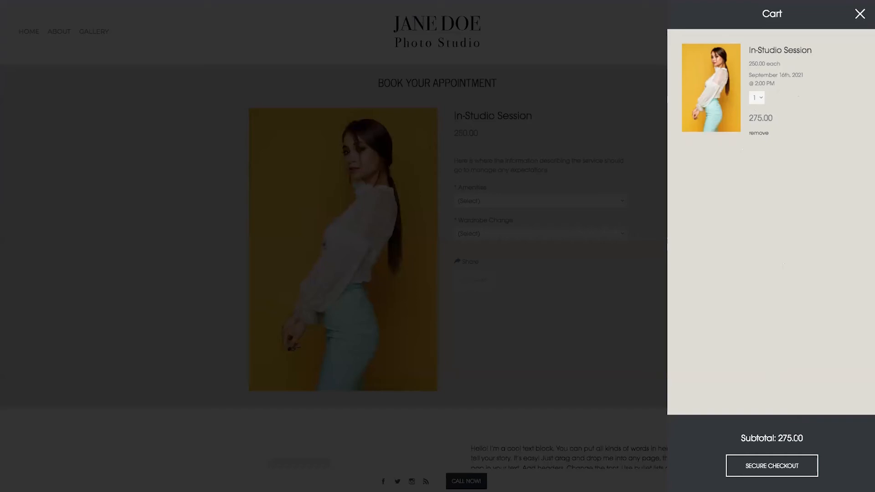
{"action": "left_click", "coordinate": [859, 15]}
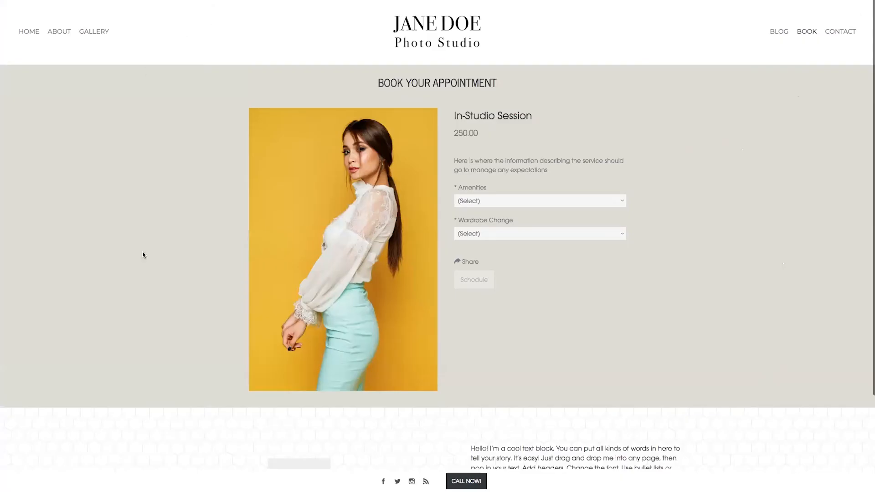